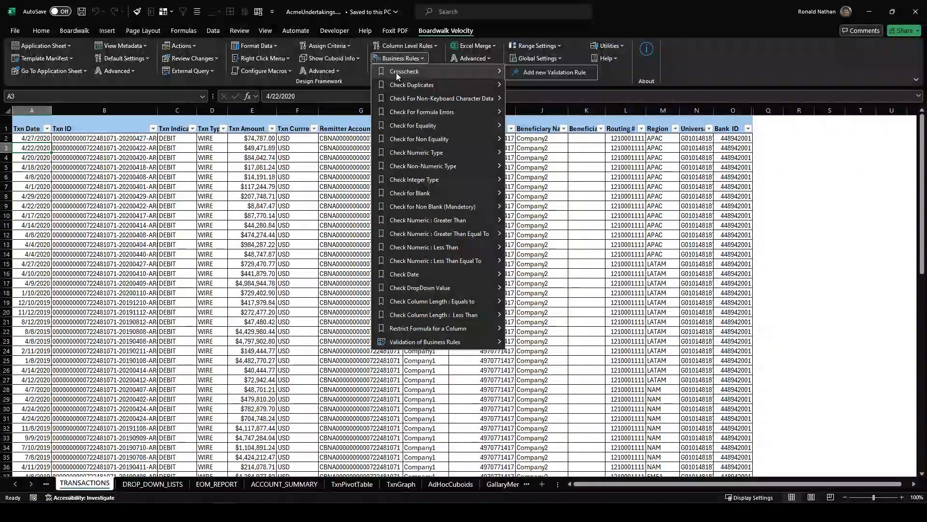
Review the descriptions of the available business rules, from Check Duplicates through Validation of Business Rules.
mouse_move(421, 87)
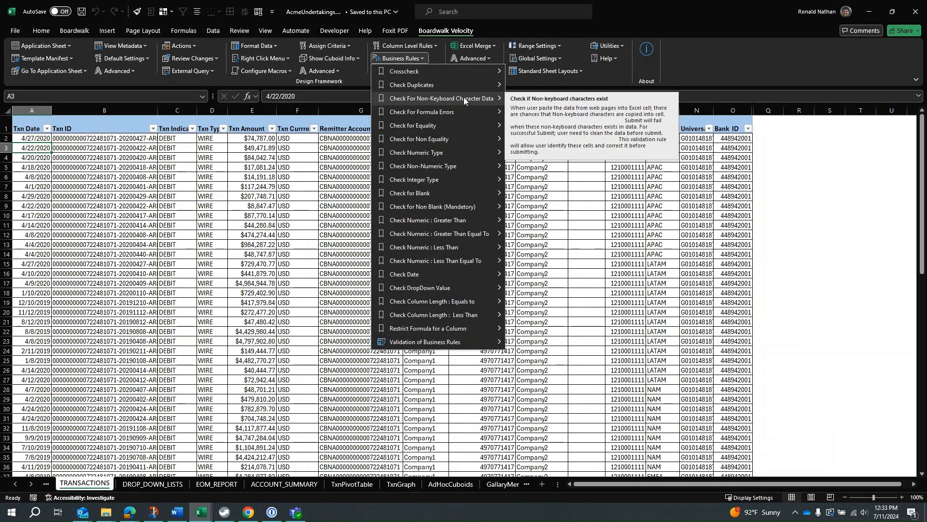
mouse_move(448, 113)
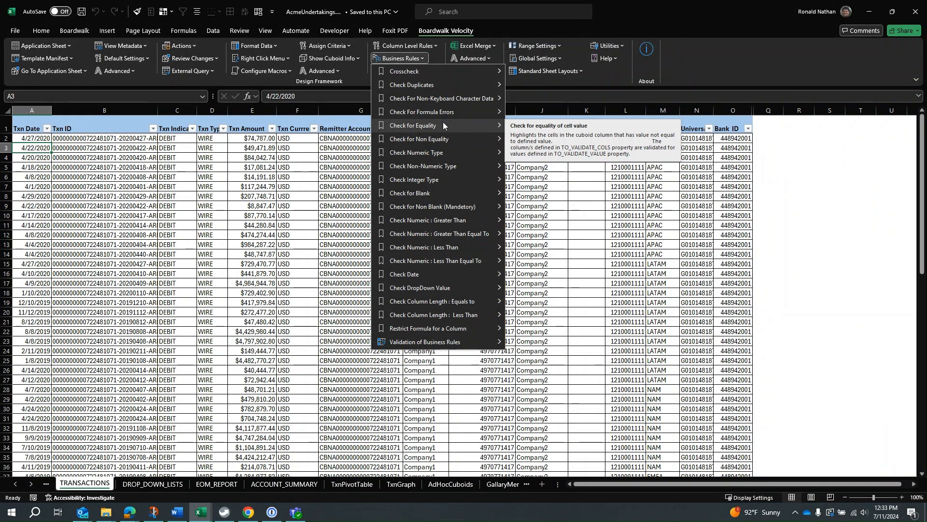
mouse_move(432, 140)
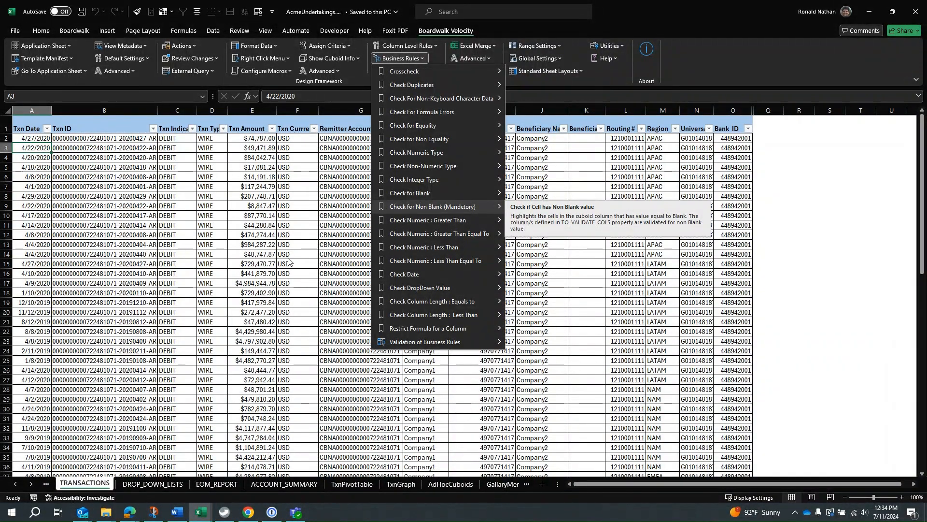
mouse_move(401, 221)
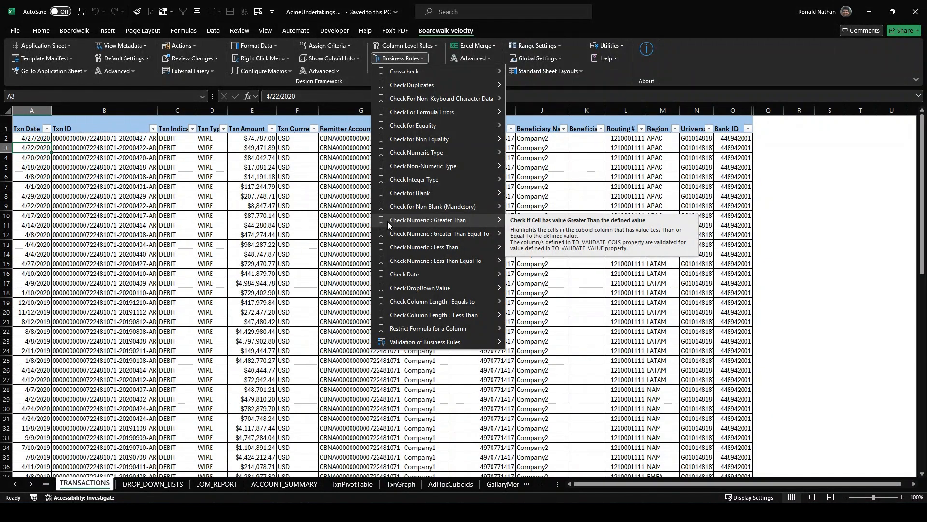
mouse_move(392, 237)
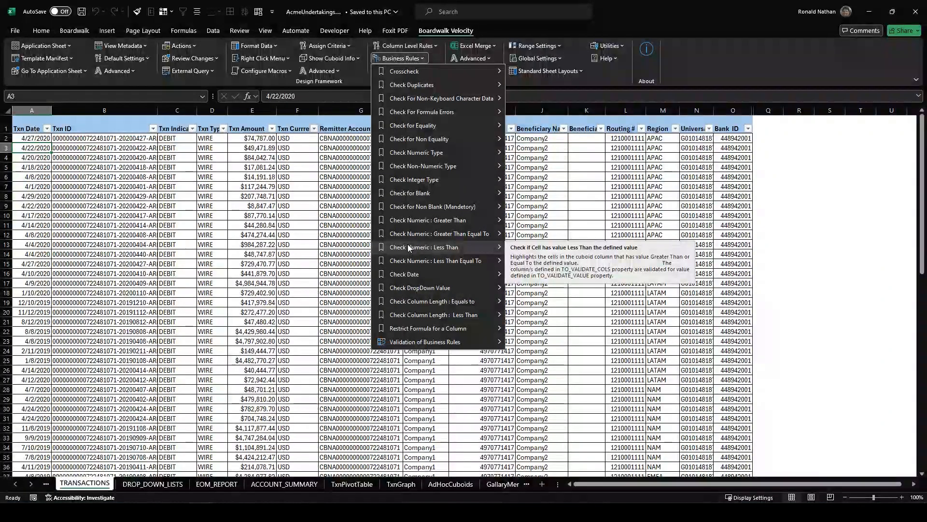
left_click(414, 260)
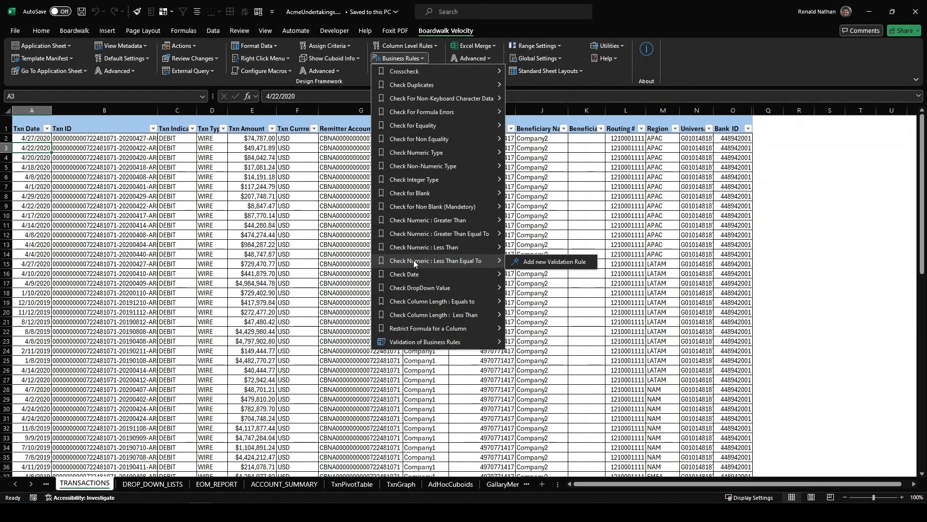
mouse_move(421, 274)
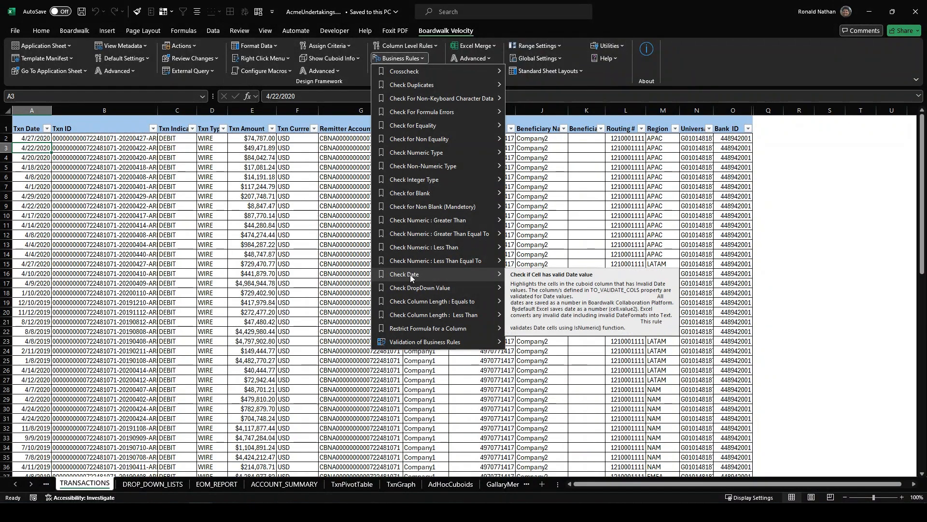
mouse_move(404, 288)
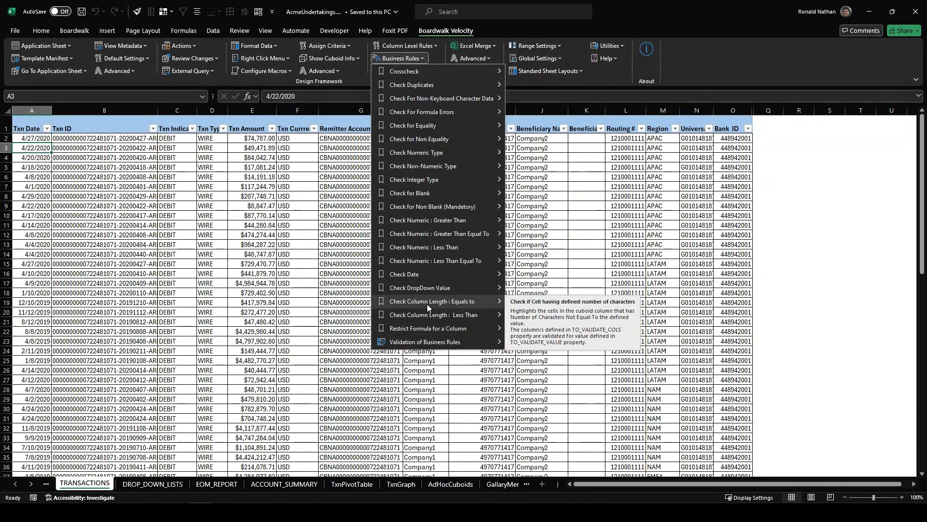
mouse_move(427, 320)
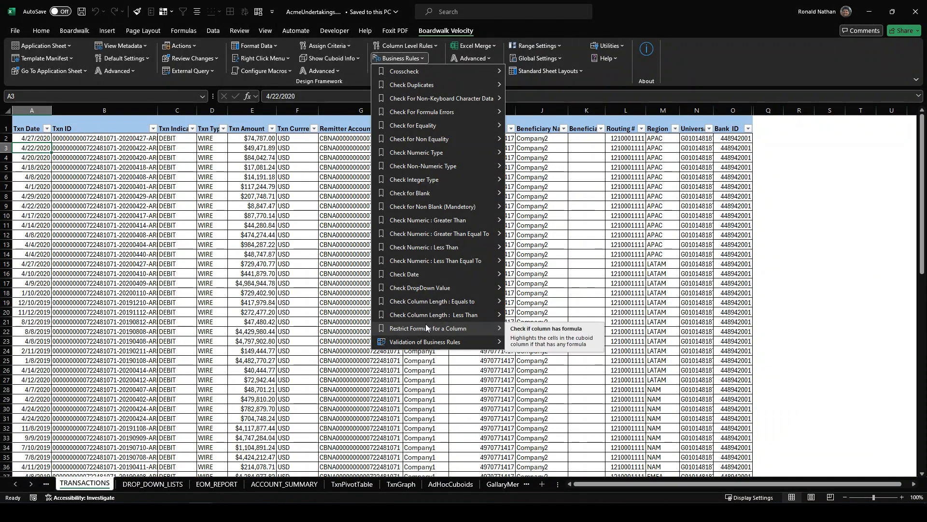
mouse_move(441, 343)
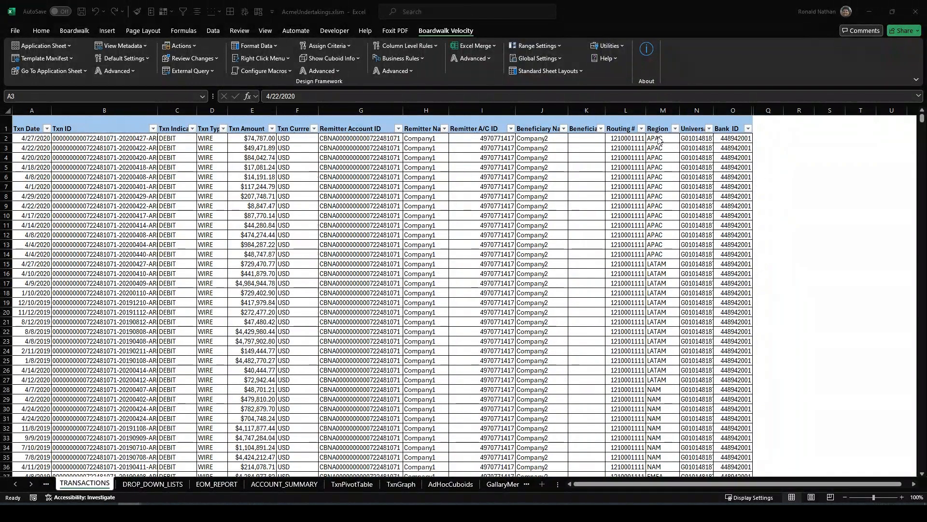
Check the allowed values on the DROP_DOWN_LISTS sheet and add a new Crosscheck validation rule from the TRANSACTIONS sheet.
left_click(162, 484)
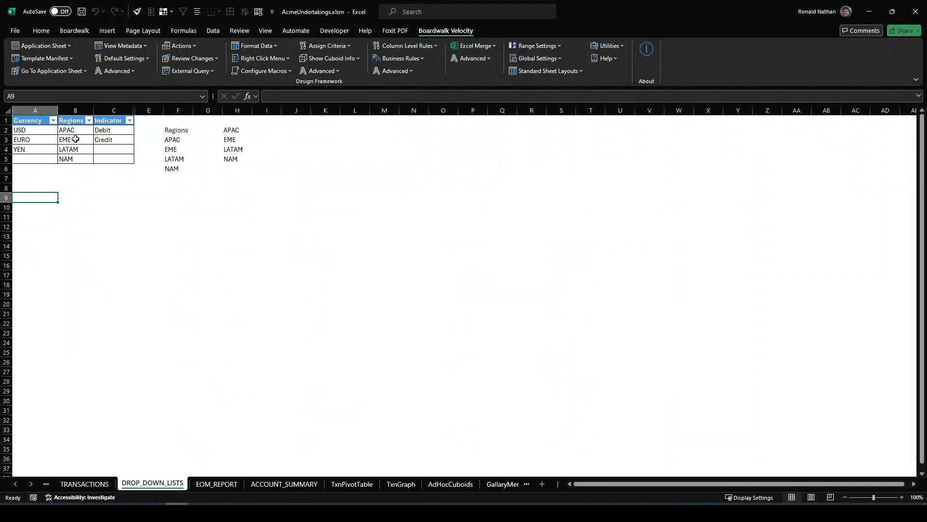
left_click(85, 484)
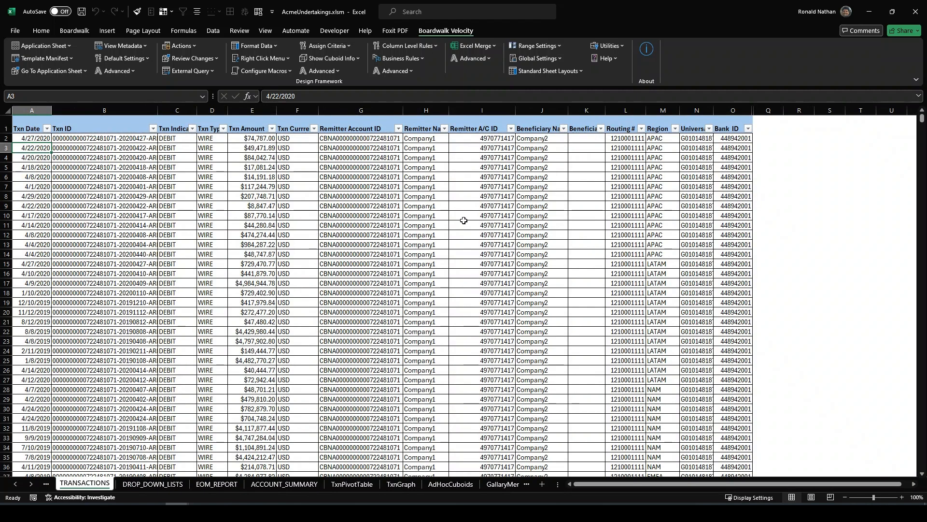
left_click(409, 59)
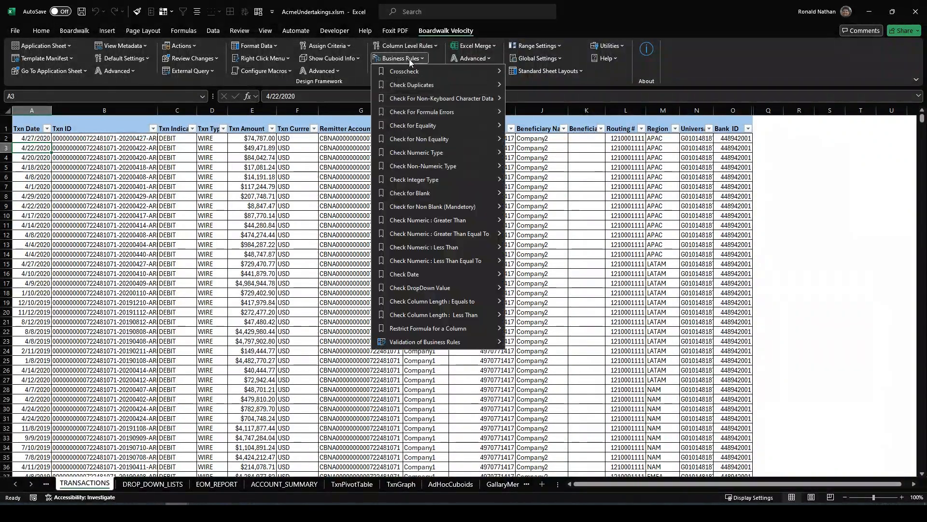
mouse_move(412, 72)
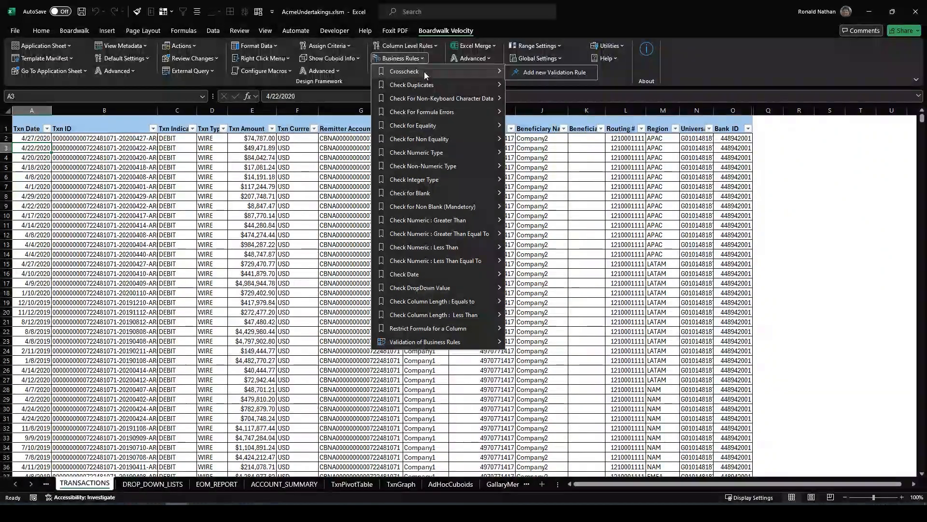
left_click(541, 73)
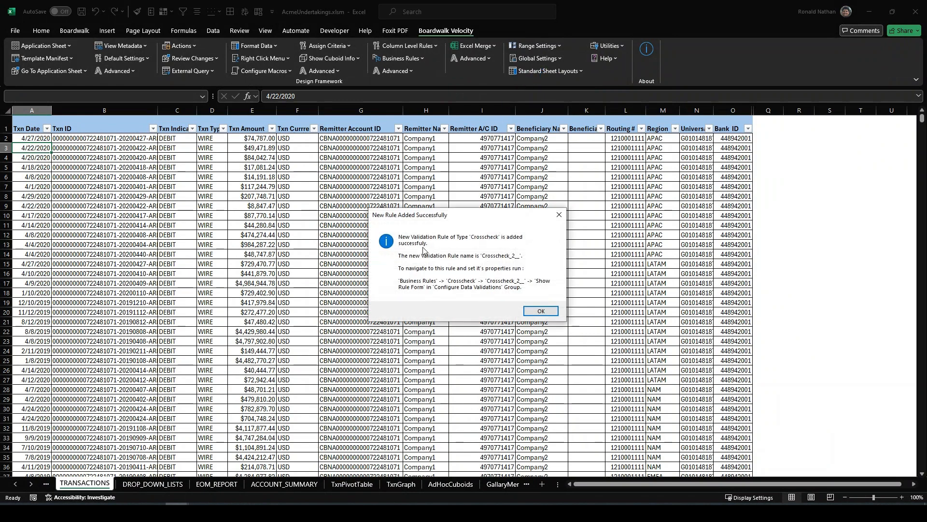
left_click(541, 311)
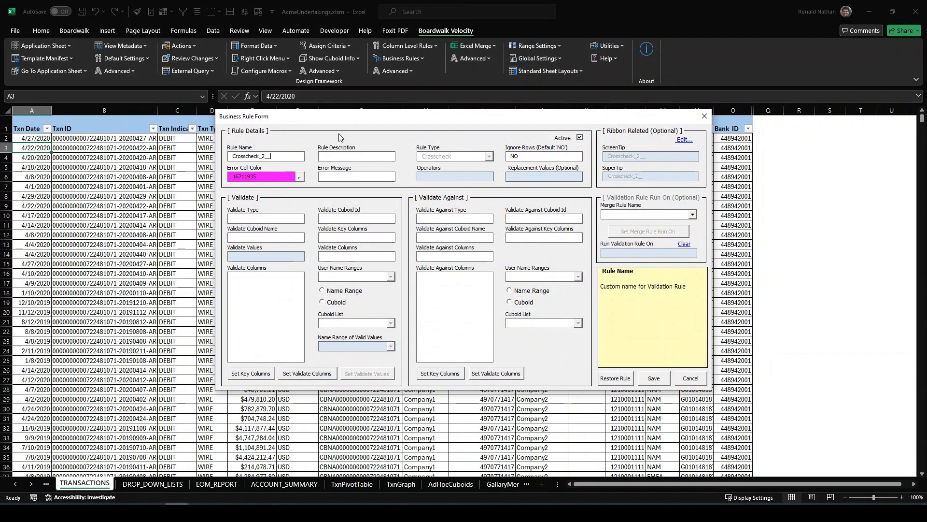
Enter "Region Name Check" as the description of the new Crosscheck rule.
key("Tab")
key("Tab")
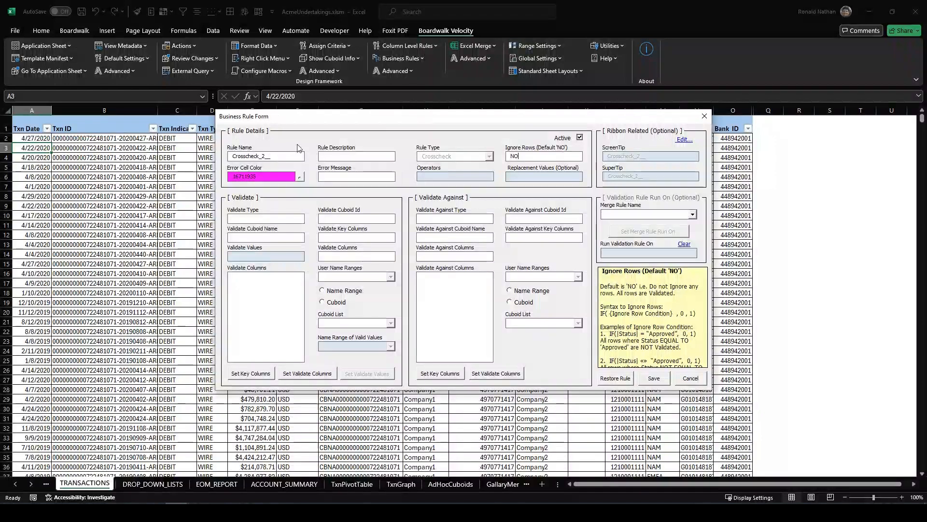
left_click(338, 157)
type("Region")
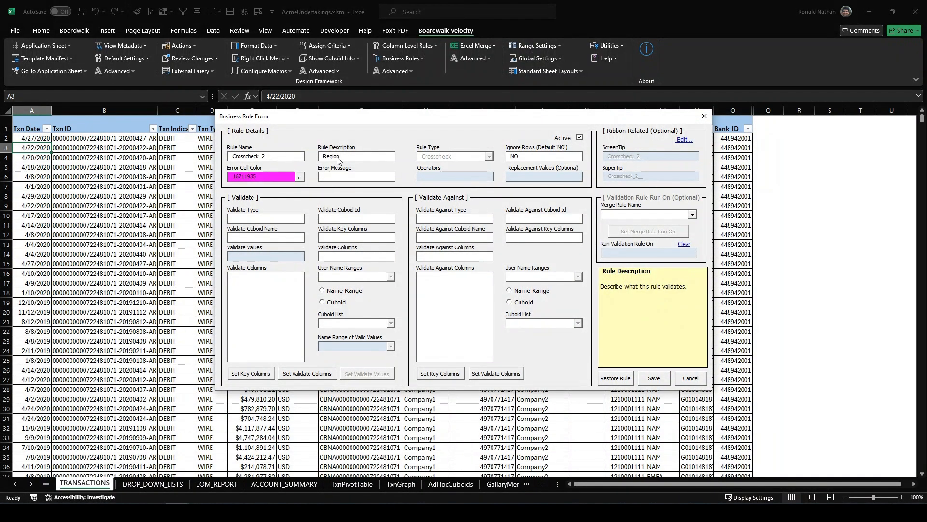
type(" Name Check")
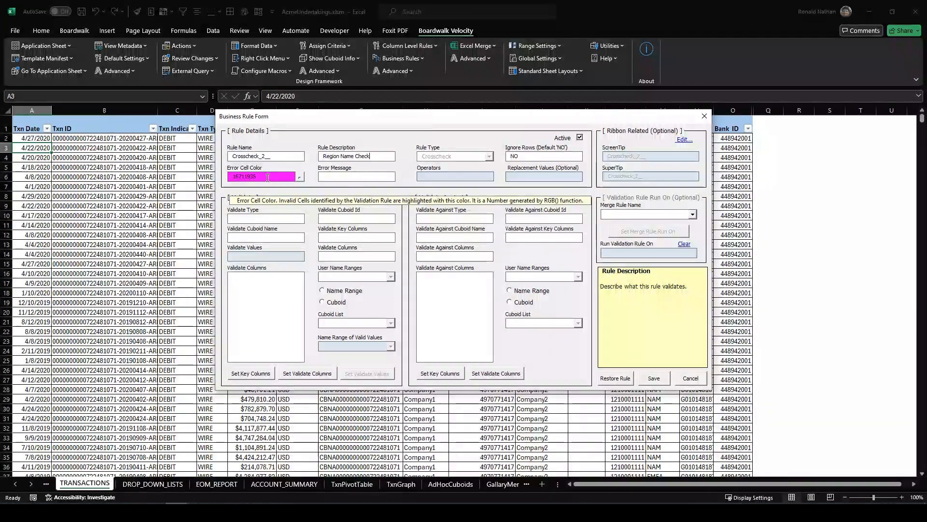
Go through the red, green and blue components and pick magenta 16711935 as the rule's error cell color.
left_click(299, 177)
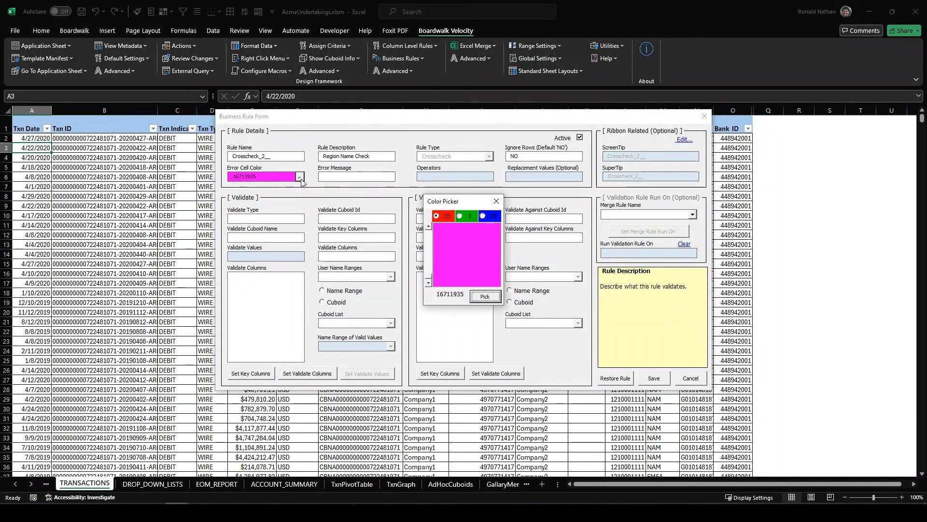
left_click_drag(429, 278, 430, 279)
left_click(468, 216)
mouse_move(429, 232)
left_mouse_down()
mouse_move(437, 262)
mouse_move(437, 228)
left_mouse_up()
left_click(482, 216)
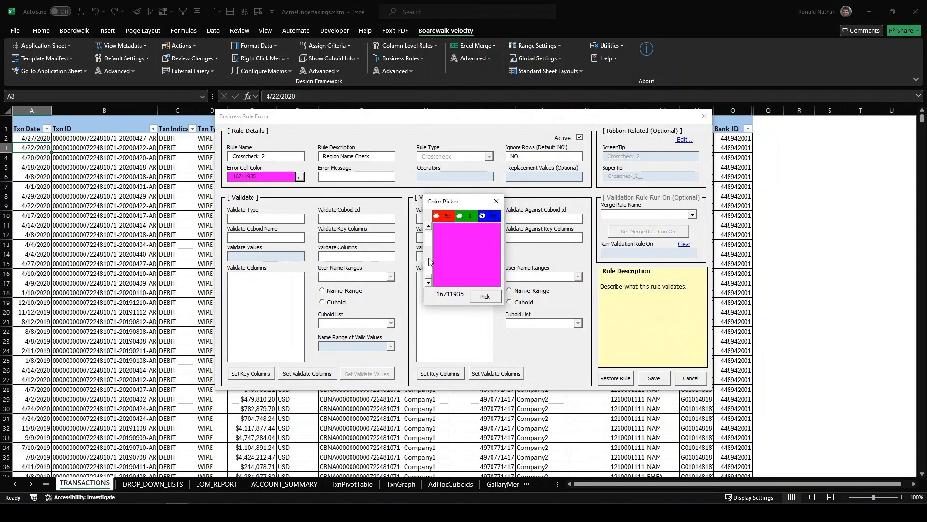
mouse_move(429, 281)
left_mouse_down()
mouse_move(429, 266)
mouse_move(428, 293)
left_mouse_up()
left_click(484, 296)
Set the rule's error message to "Choose a region from the list." and clear the Ignore Rows value.
left_click(336, 178)
type("Cho")
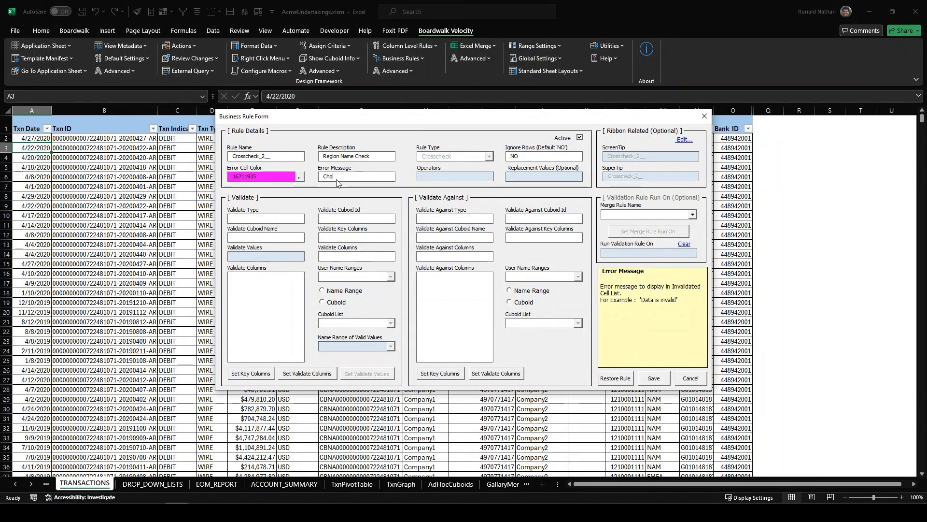
type("ose a region from the list.")
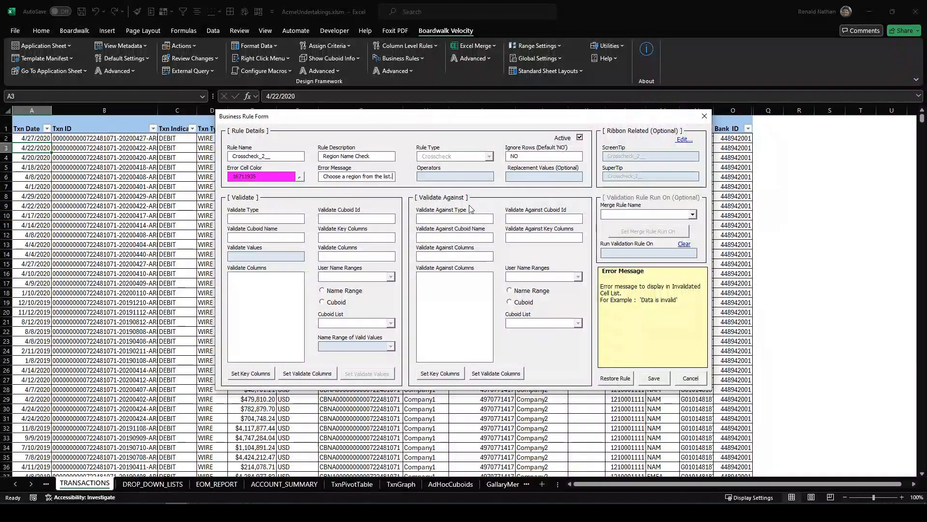
key("Tab")
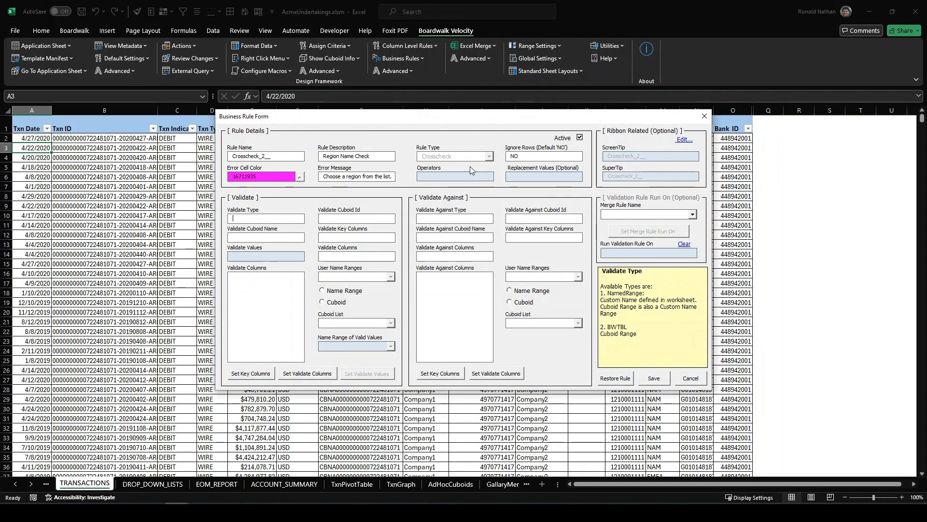
left_click(508, 157)
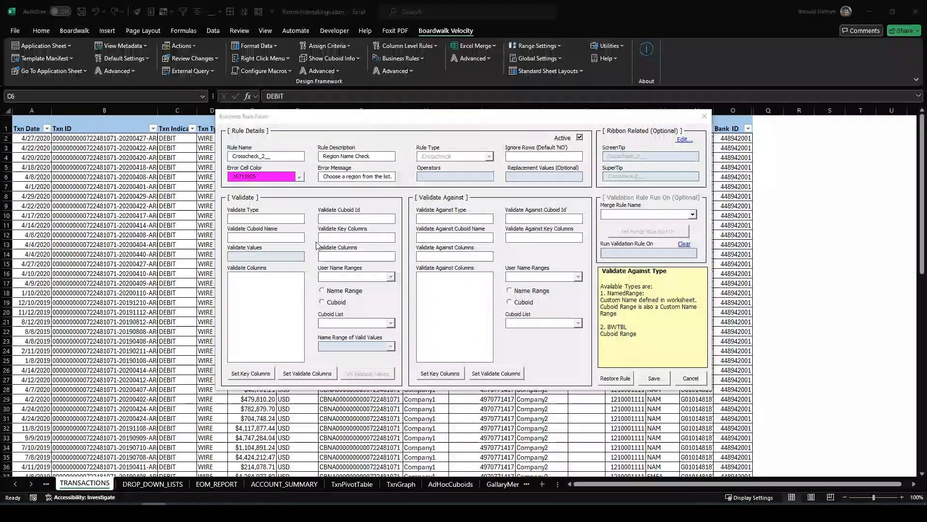
Select the TRANSACTIONS cuboid to validate and set its Region column as both key column and validate column.
left_click(332, 307)
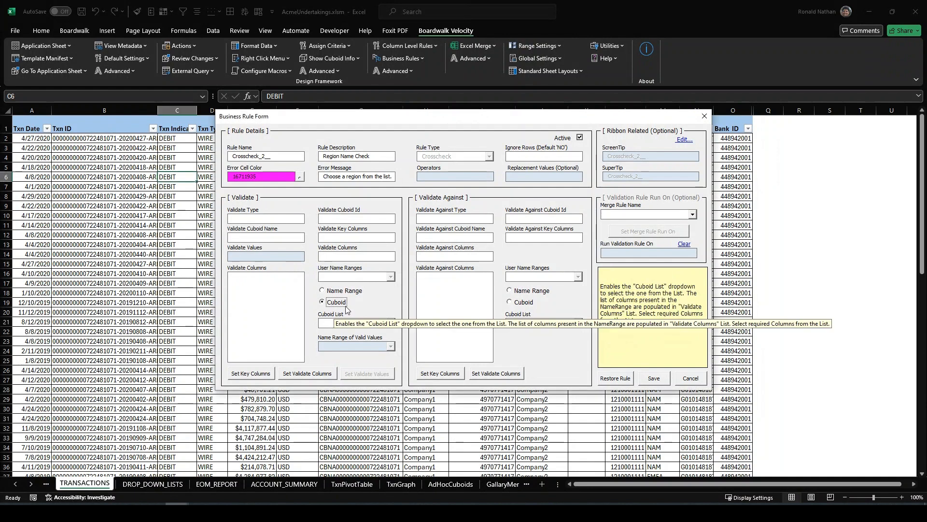
left_click(391, 322)
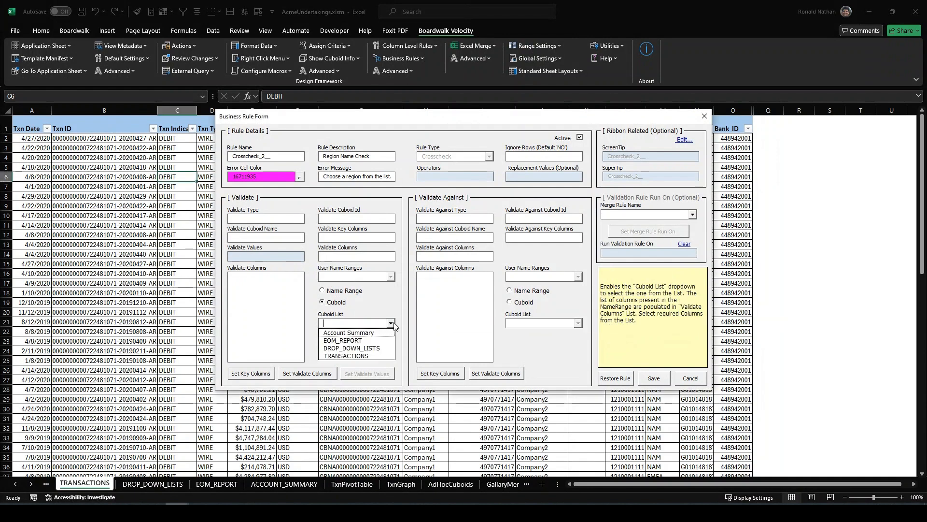
left_click(377, 356)
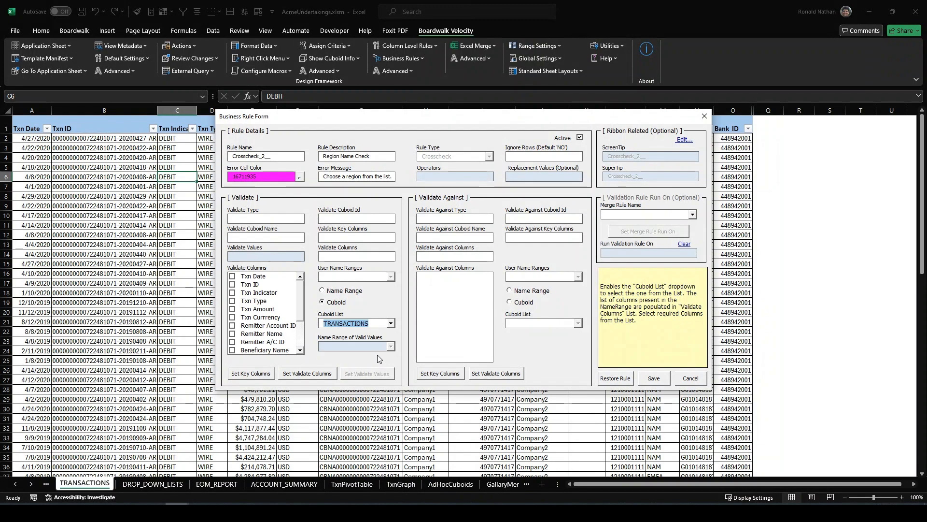
left_click_drag(300, 306, 301, 337)
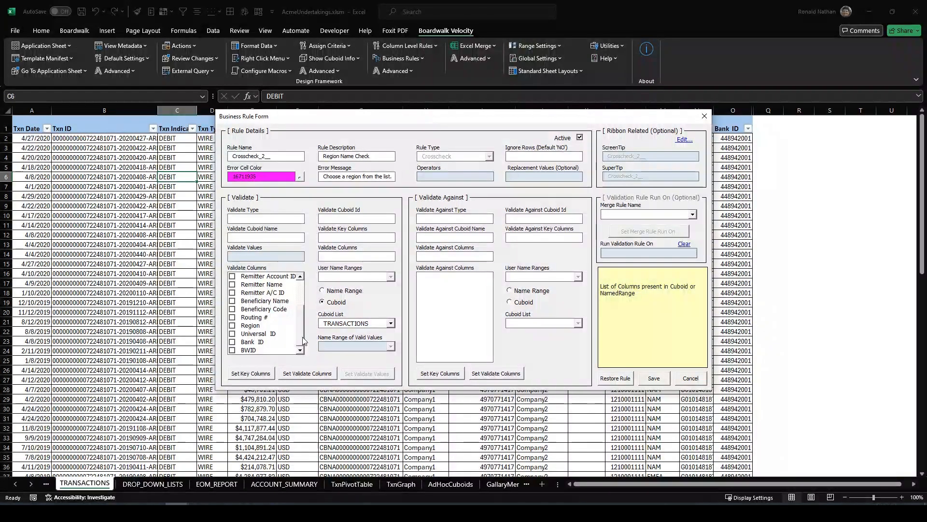
left_click(252, 327)
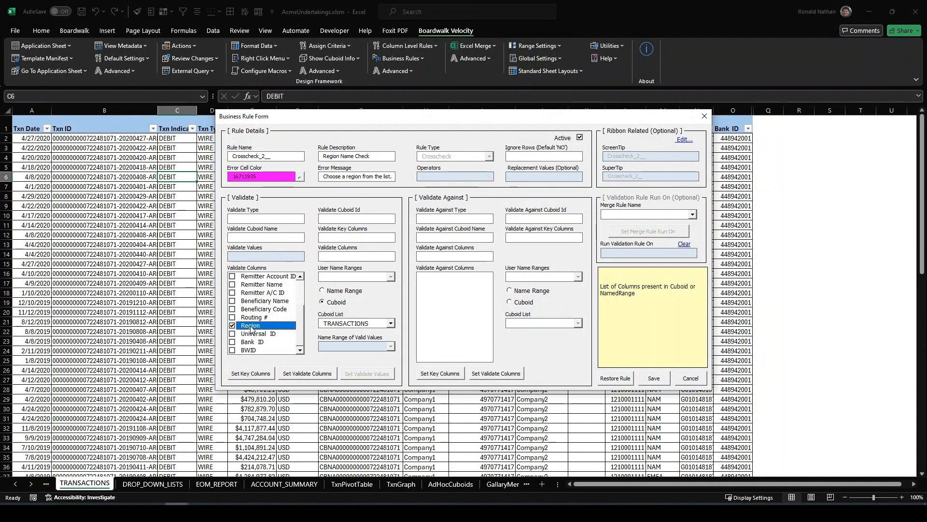
left_click(247, 375)
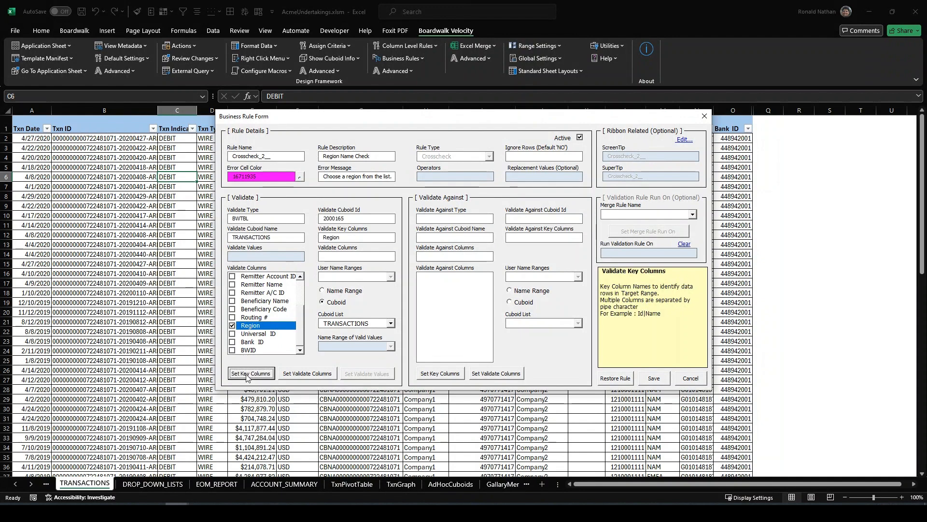
left_click(305, 376)
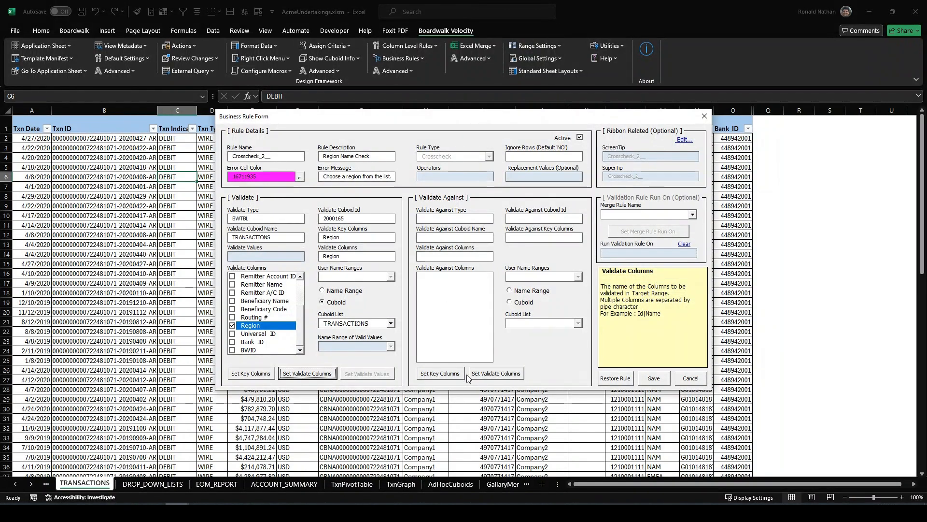
Set the Regions column of the DROP_DOWN_LISTS cuboid as both key and validate column to check against, and save the Crosscheck rule.
left_click(510, 303)
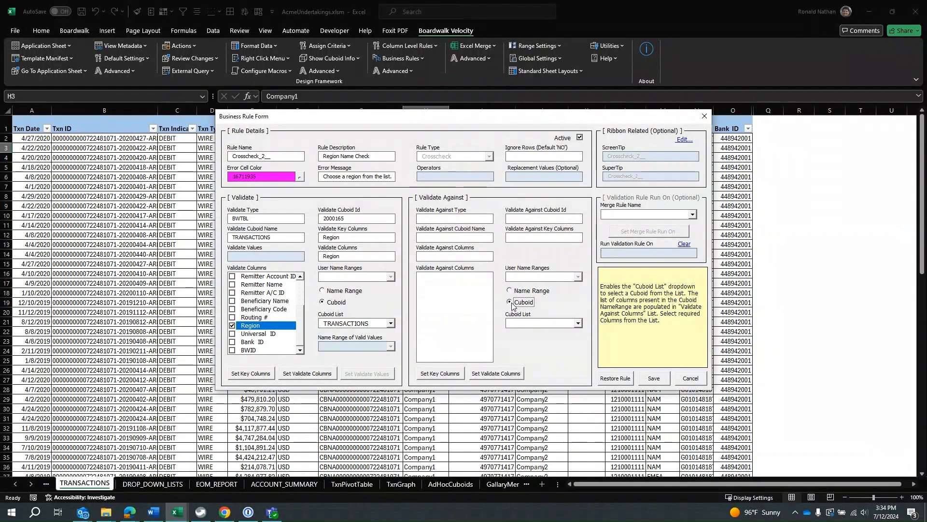
left_click(578, 324)
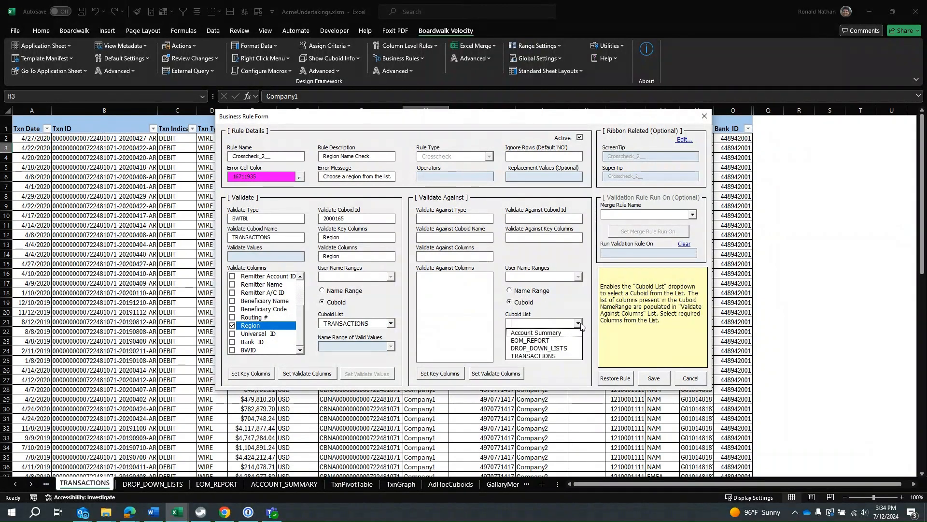
left_click(565, 349)
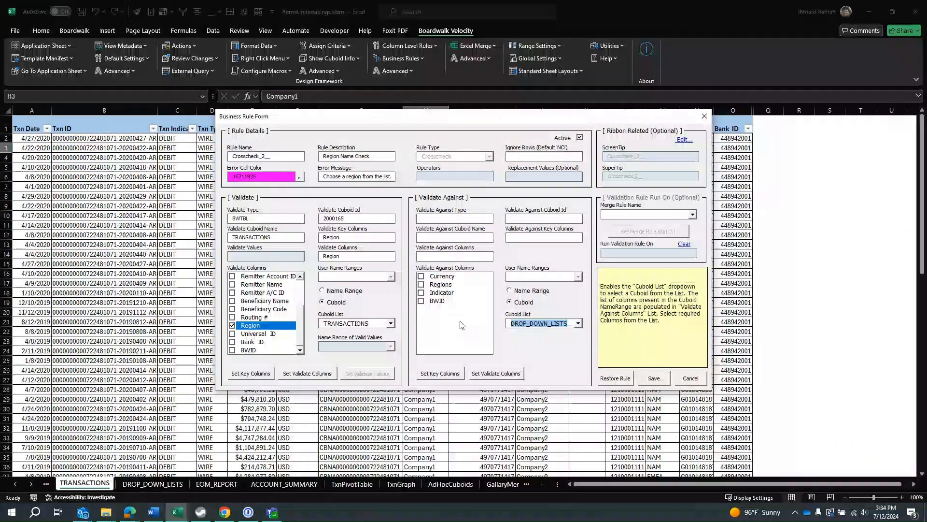
left_click(422, 285)
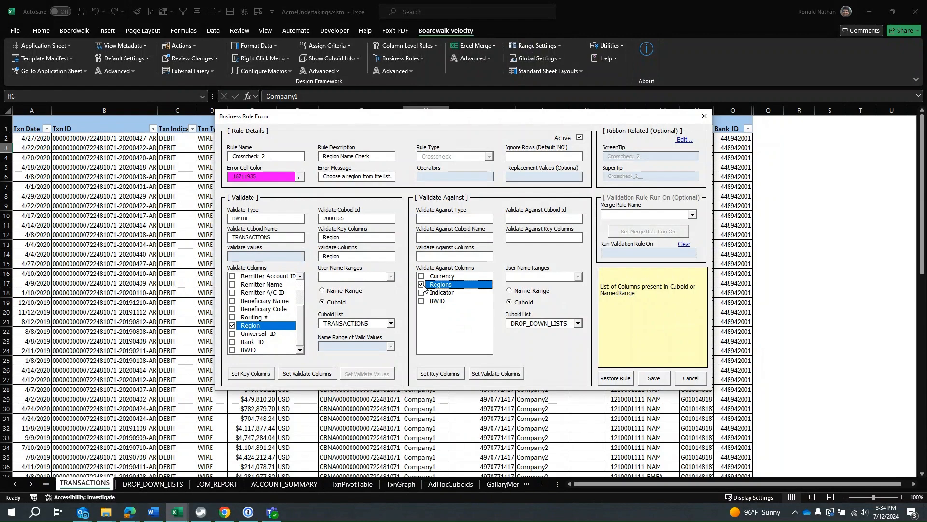
left_click(451, 374)
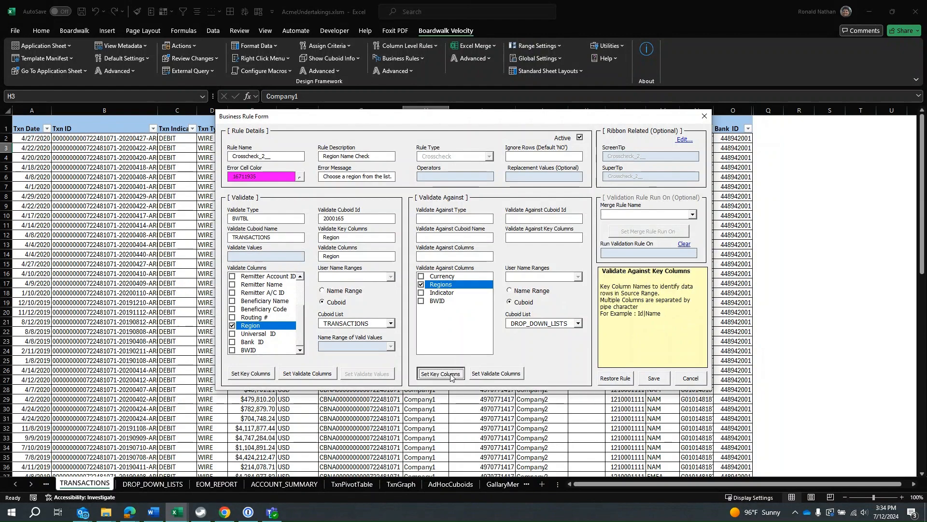
left_click(496, 375)
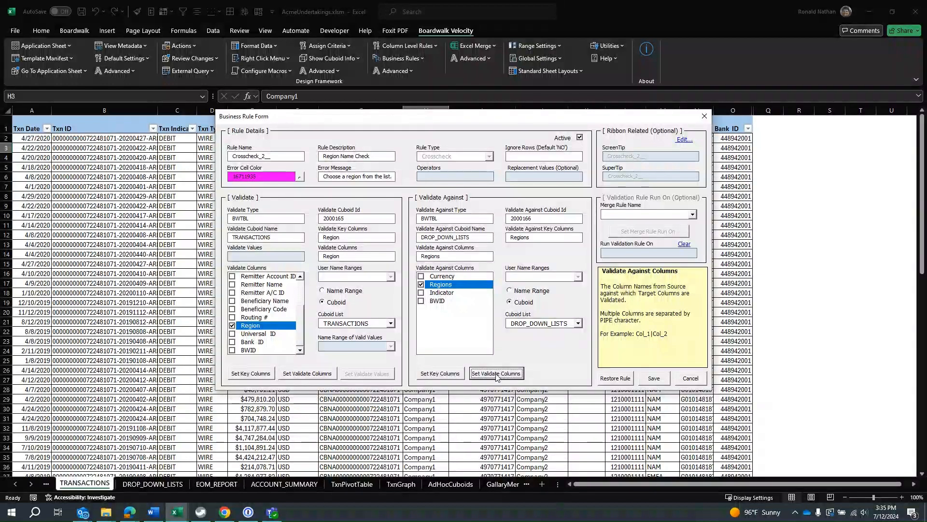
left_click(654, 380)
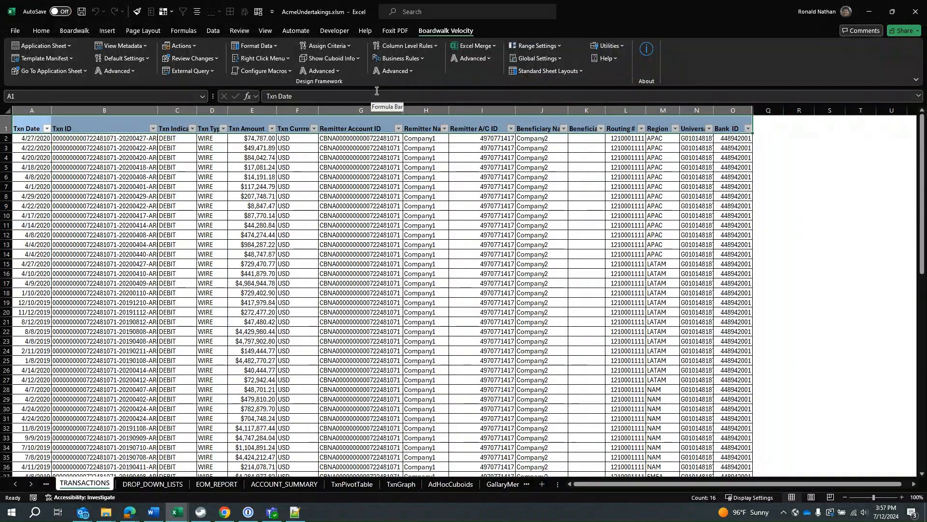
Run the Crosscheck_2__ validation rule on the original TRANSACTIONS data and close the invalid data cells list.
left_click(398, 58)
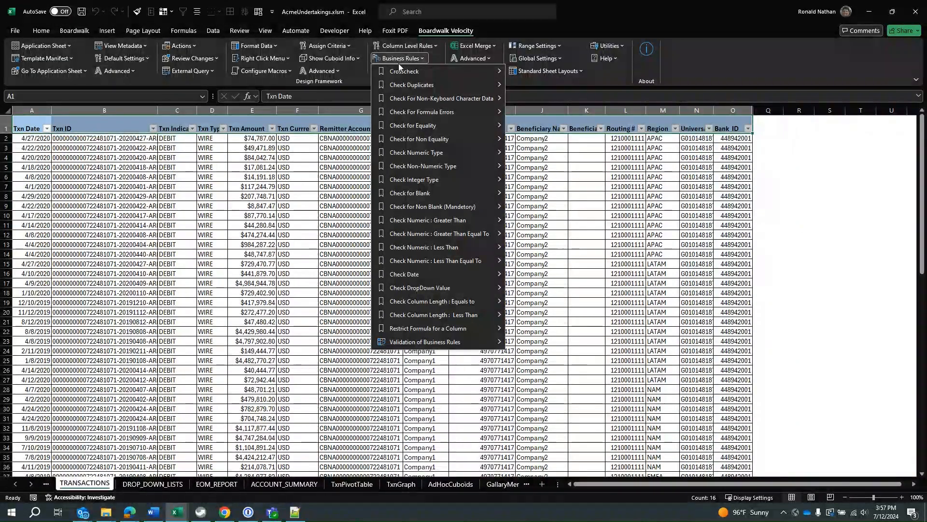
mouse_move(401, 74)
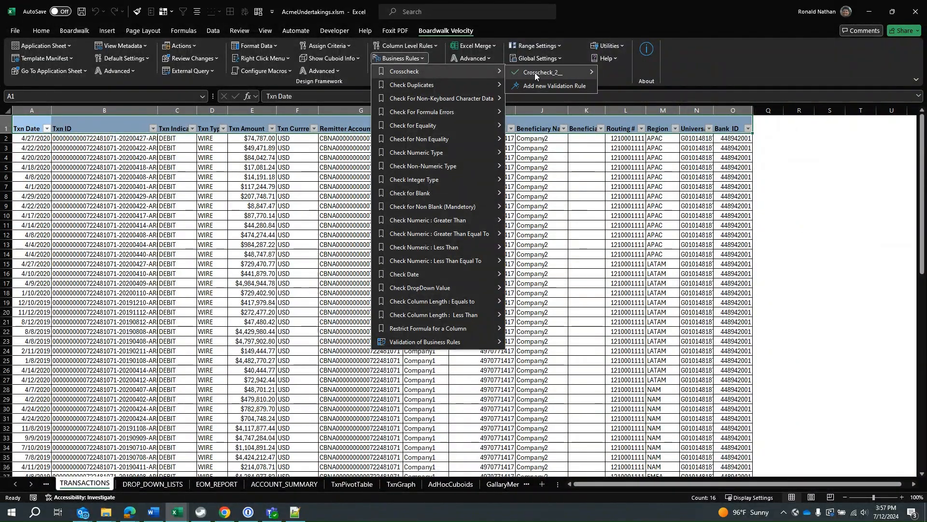
mouse_move(544, 72)
left_click(653, 87)
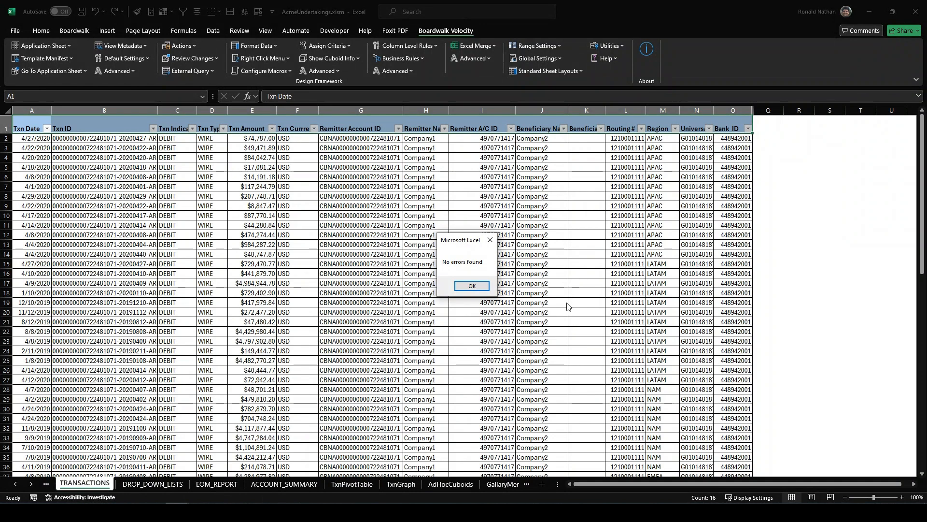
left_click(469, 286)
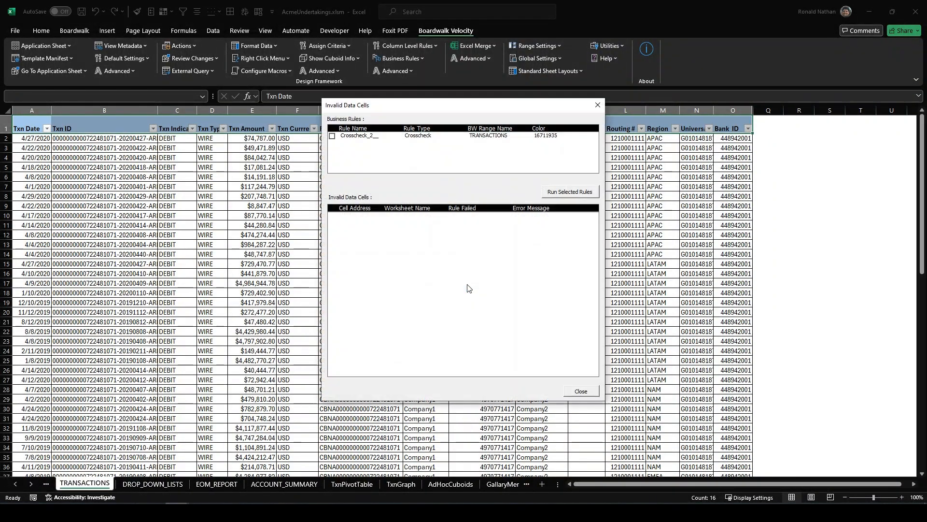
left_click(590, 393)
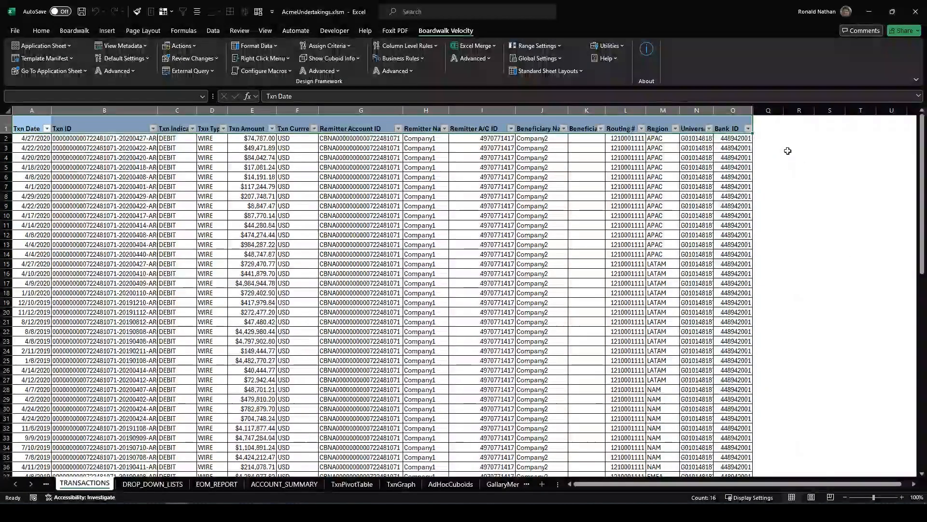
Enter the test value AUST in R2, copy it into Region cell M2 and run the Crosscheck_2__ rule.
left_click(799, 139)
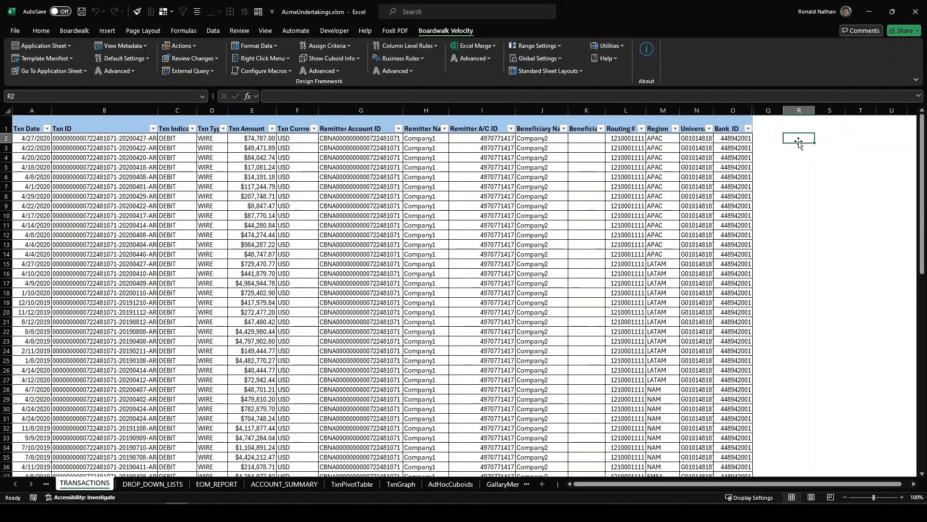
type("AUST")
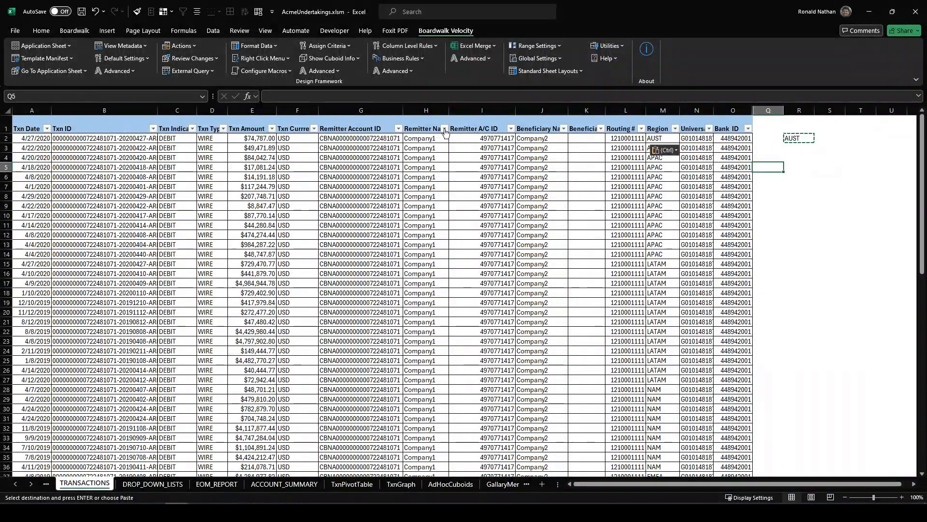
left_click(410, 59)
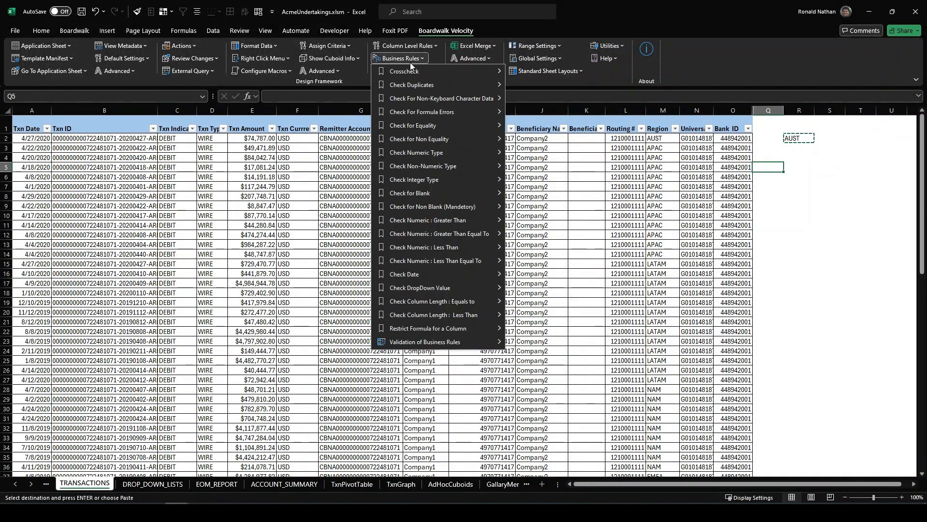
mouse_move(409, 72)
mouse_move(535, 72)
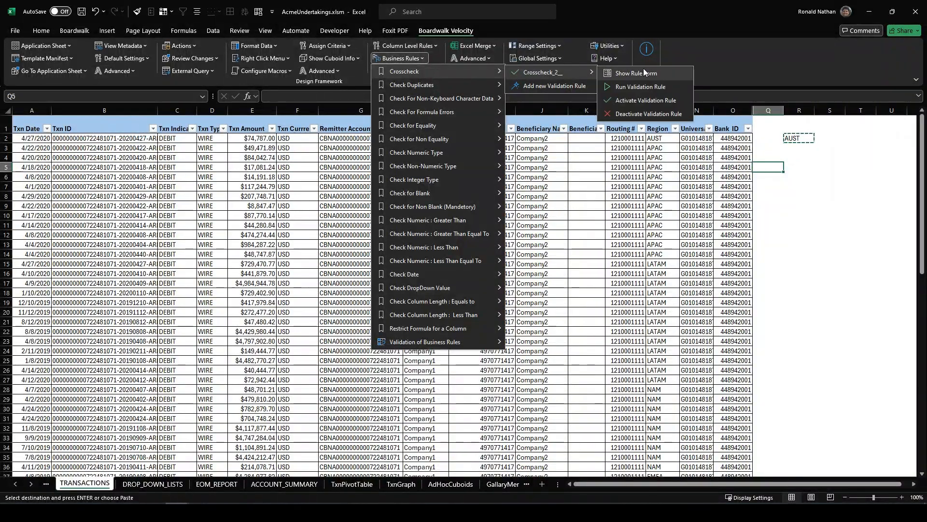
left_click(645, 86)
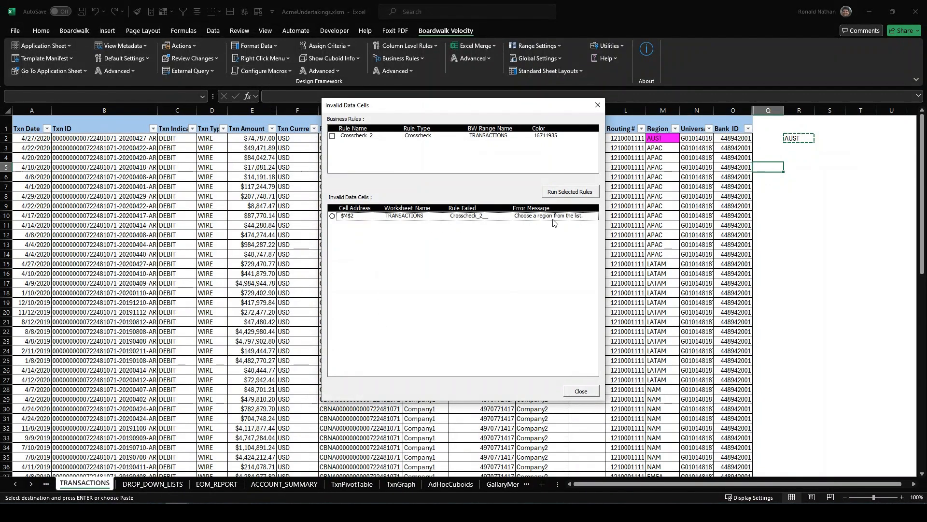
Jump to cell $M$2 from the invalid data cells list, close the list and return to the table's first columns.
left_click(333, 217)
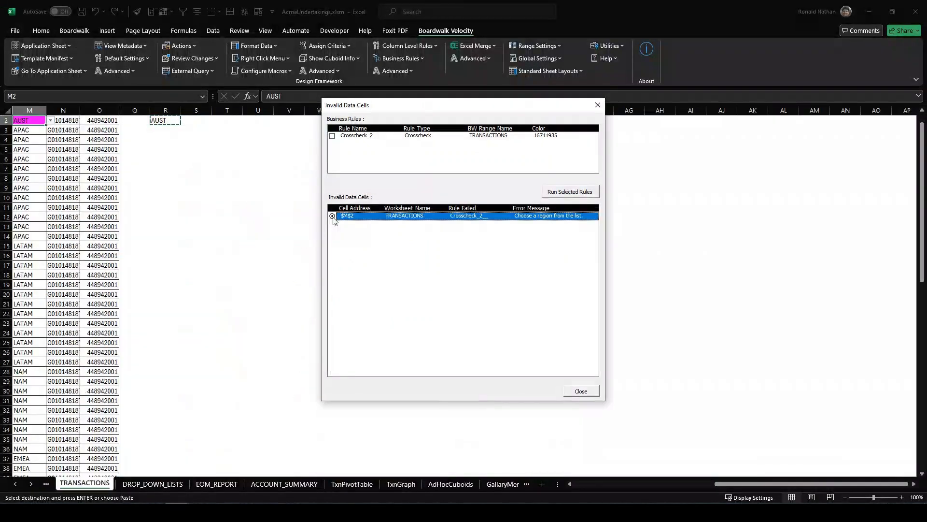
left_click(581, 392)
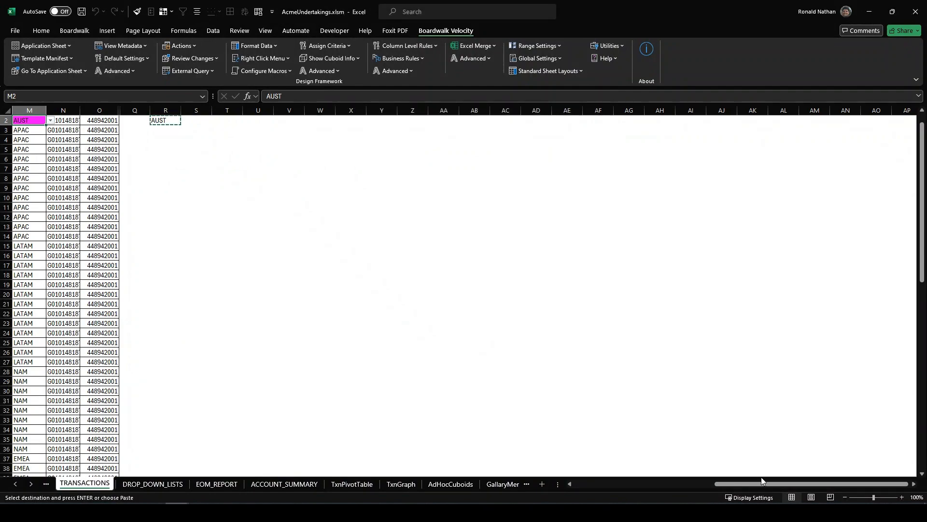
left_click_drag(762, 485, 710, 486)
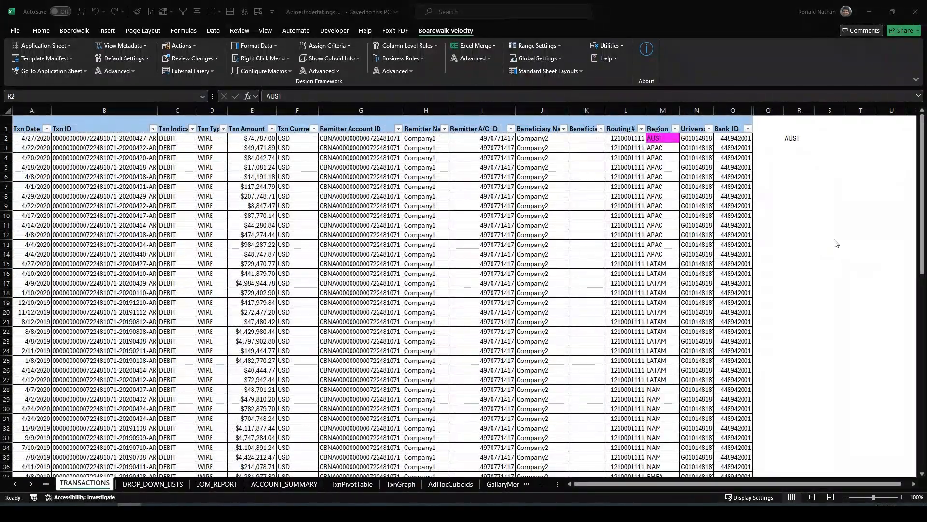
Add a new Check for Equality validation rule and show its rule form.
left_click(412, 59)
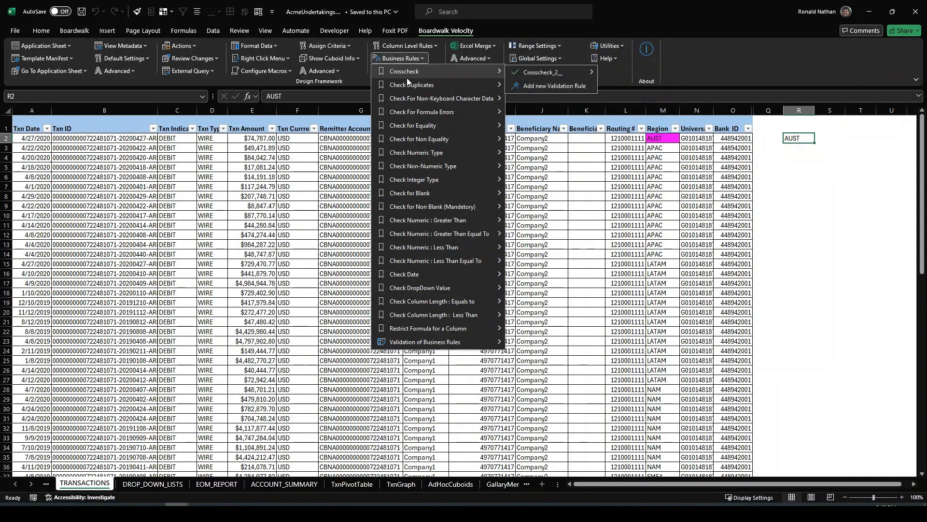
mouse_move(405, 125)
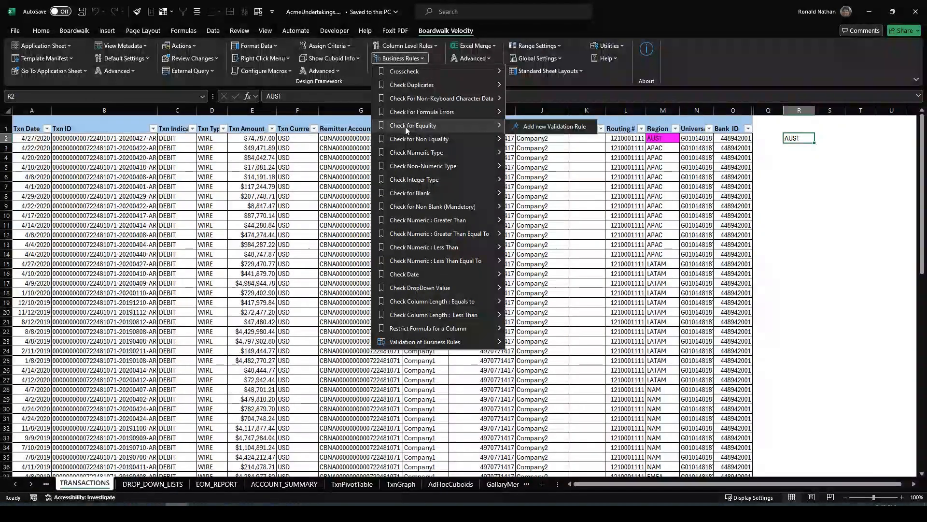
left_click(566, 126)
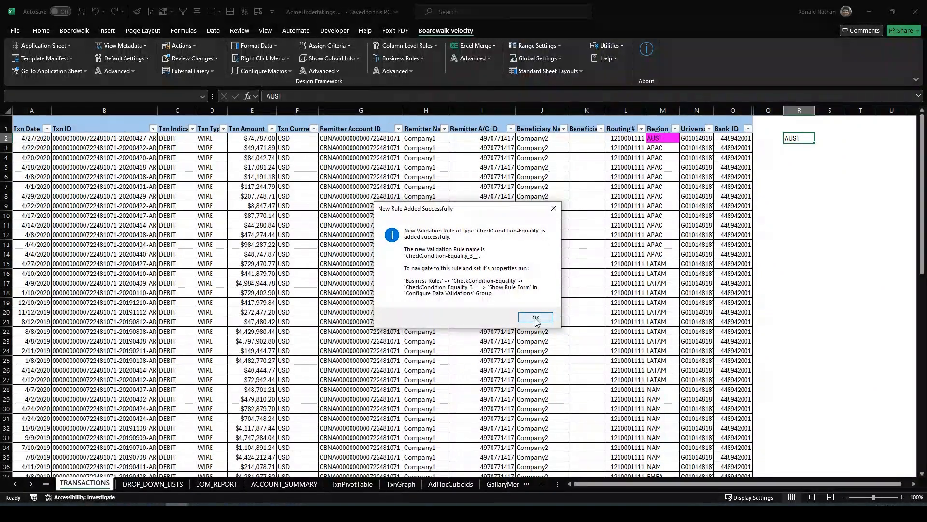
left_click(536, 319)
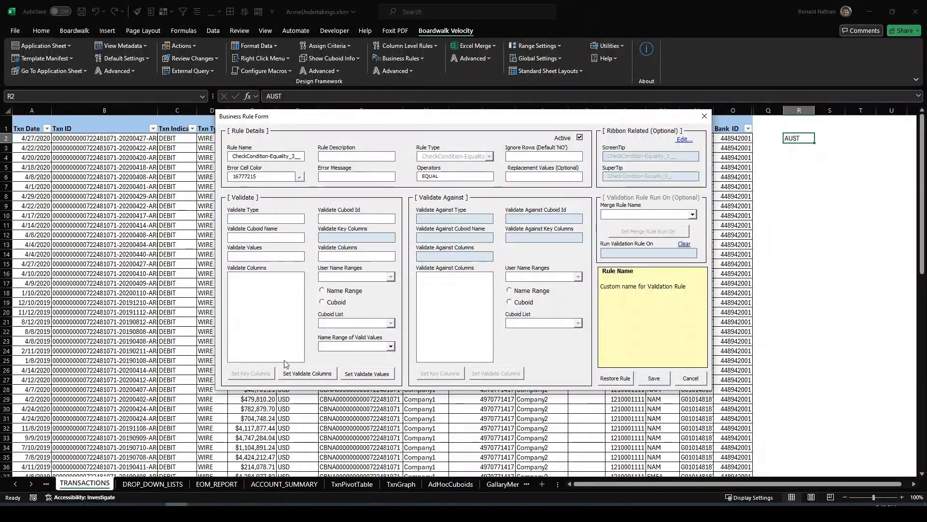
Set the equality rule to validate the Txn Type column of the TRANSACTIONS cuboid for the value WIRE.
left_click(322, 302)
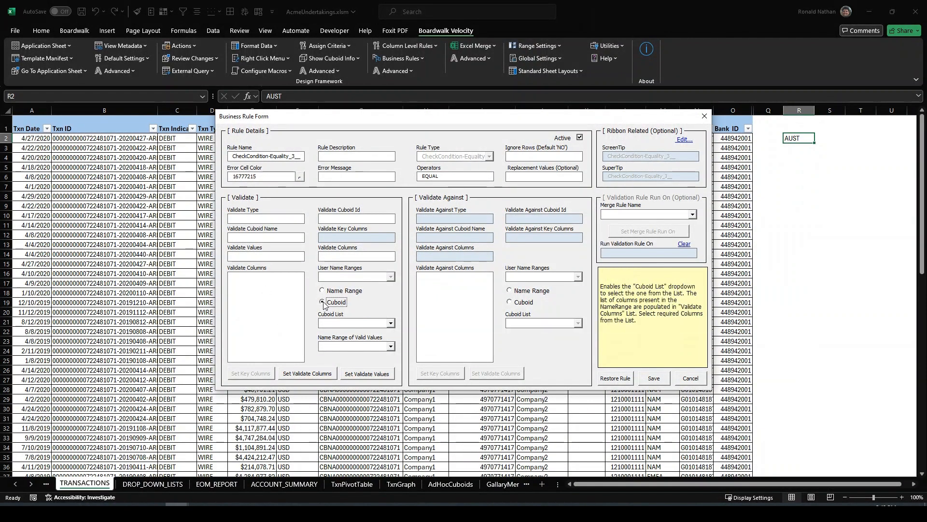
left_click(391, 323)
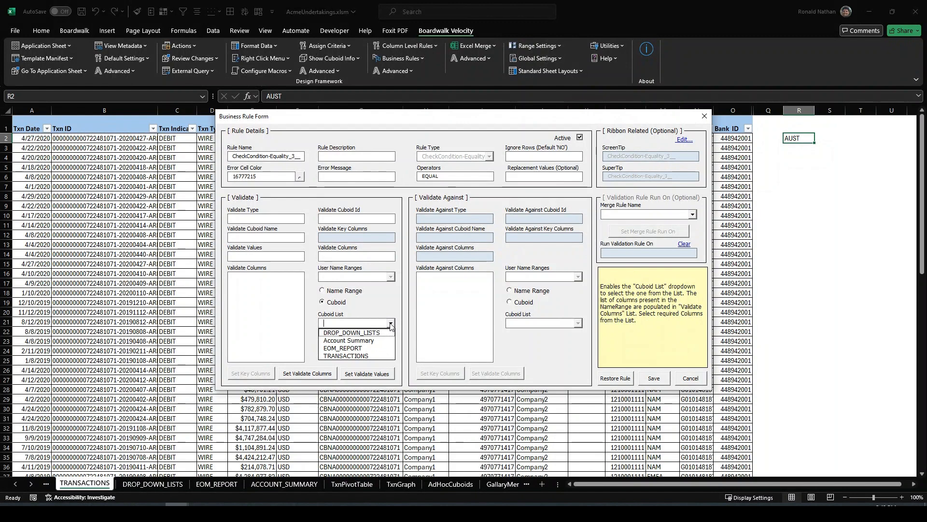
left_click(370, 356)
left_click(232, 301)
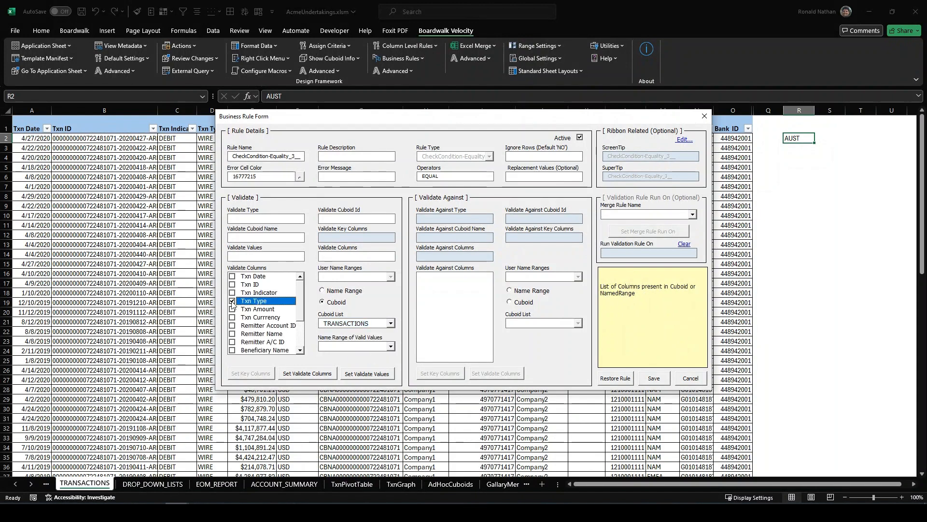
left_click(308, 374)
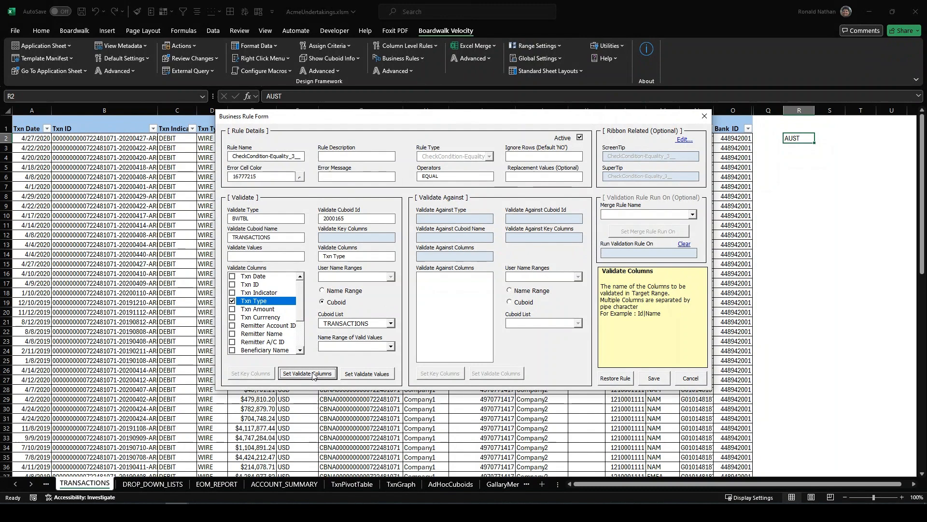
left_click(354, 375)
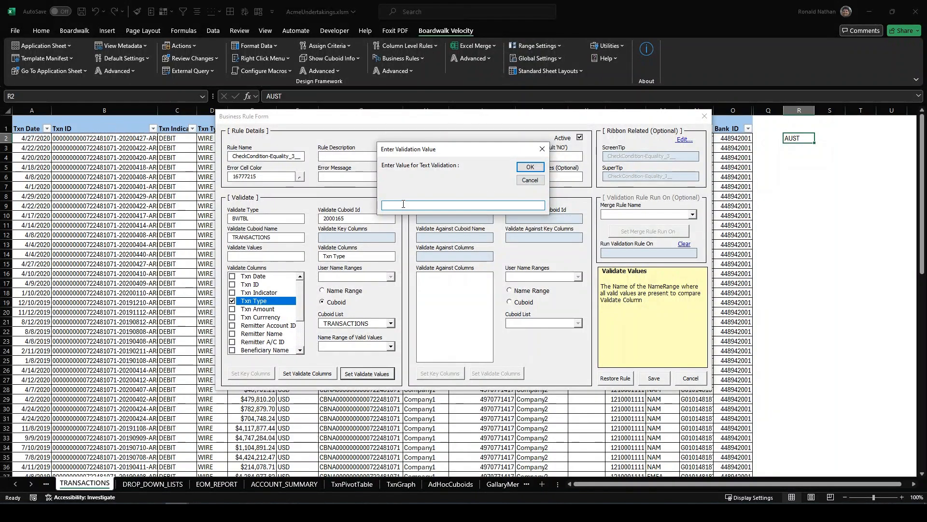
type("W")
left_click(530, 168)
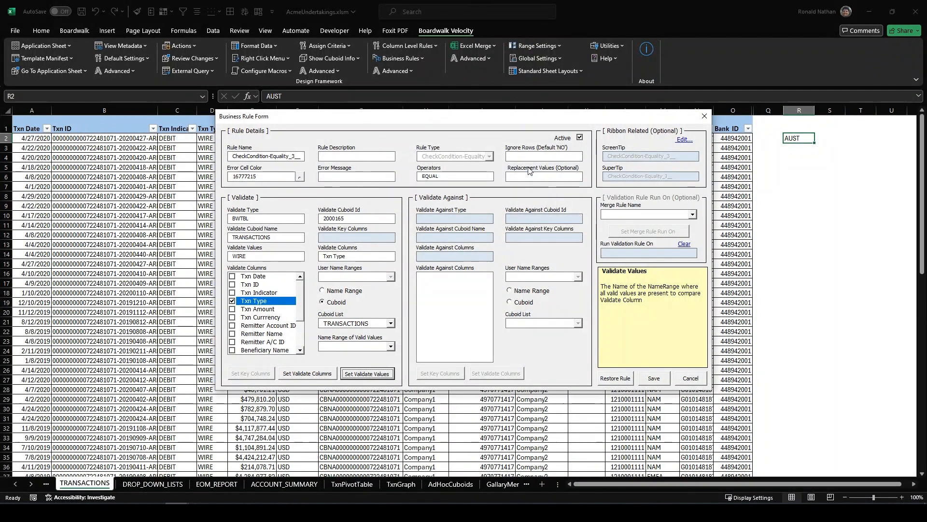
Enter the rule description "Check for Txn Type = 'WIRE'" and the error message "Only Wire is allowed.".
left_click(328, 157)
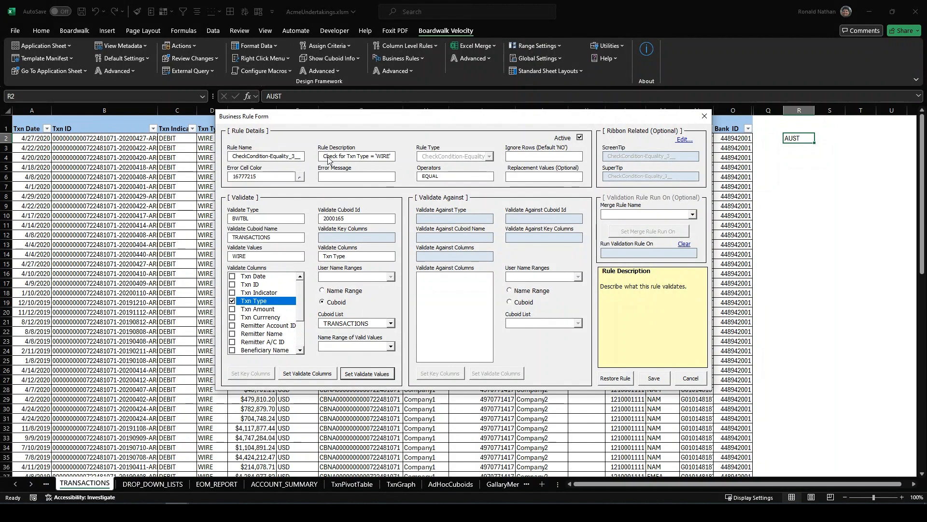
left_click(334, 178)
type(".")
Lower the red component to pick cyan 16777067 as the error cell color, and save the equality rule.
left_click(300, 178)
left_click_drag(428, 230, 430, 266)
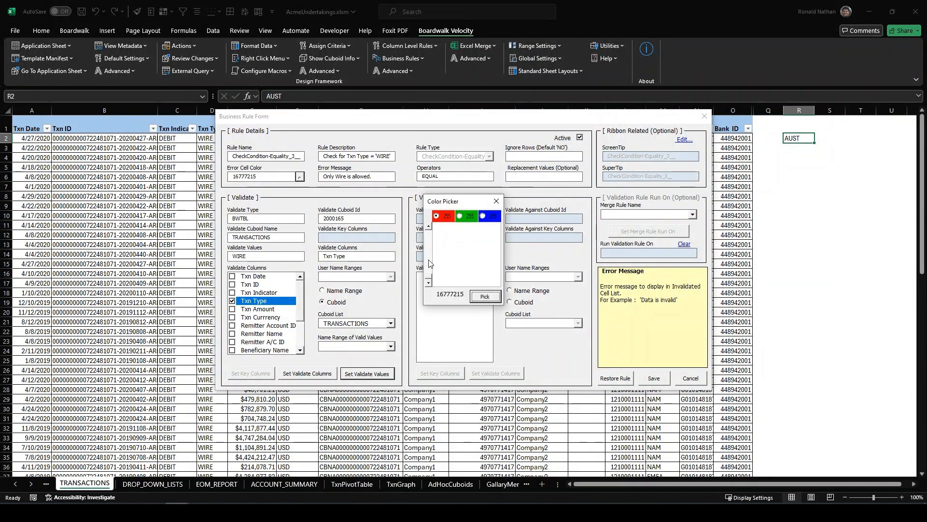
left_click(485, 296)
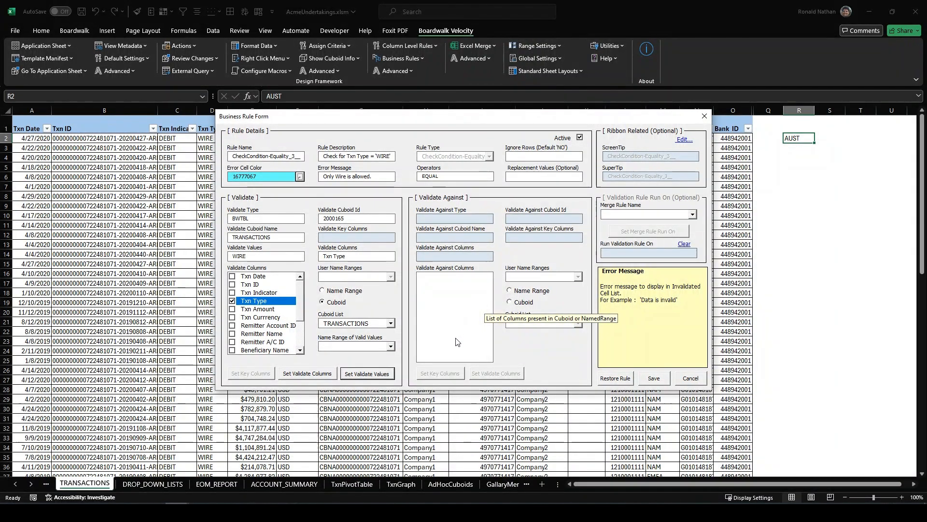
left_click(654, 380)
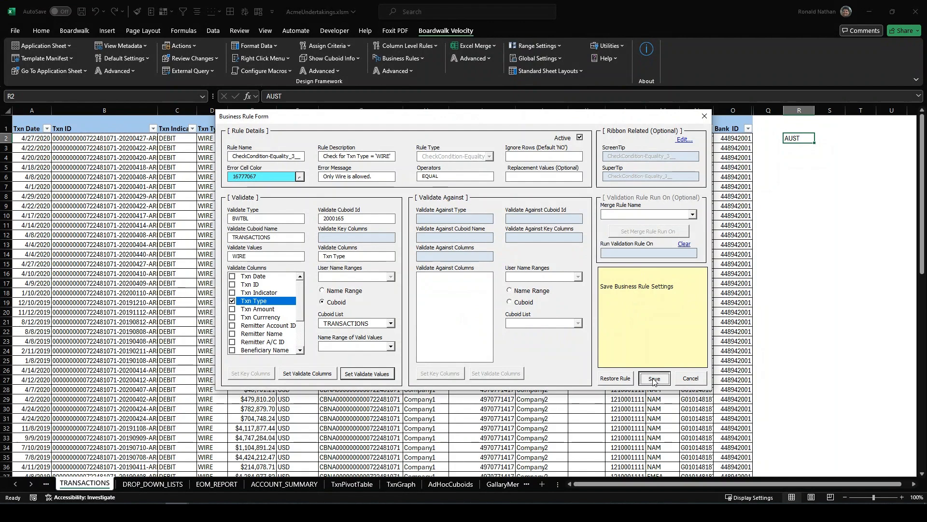
left_click(703, 375)
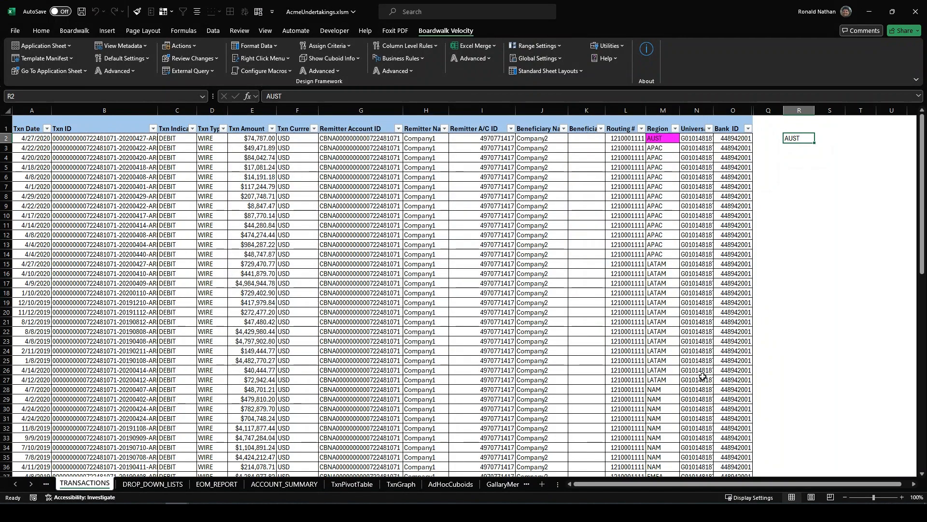
Change the Txn Type in cell D2 to WIRED as a test value for the equality rule.
left_click(221, 140)
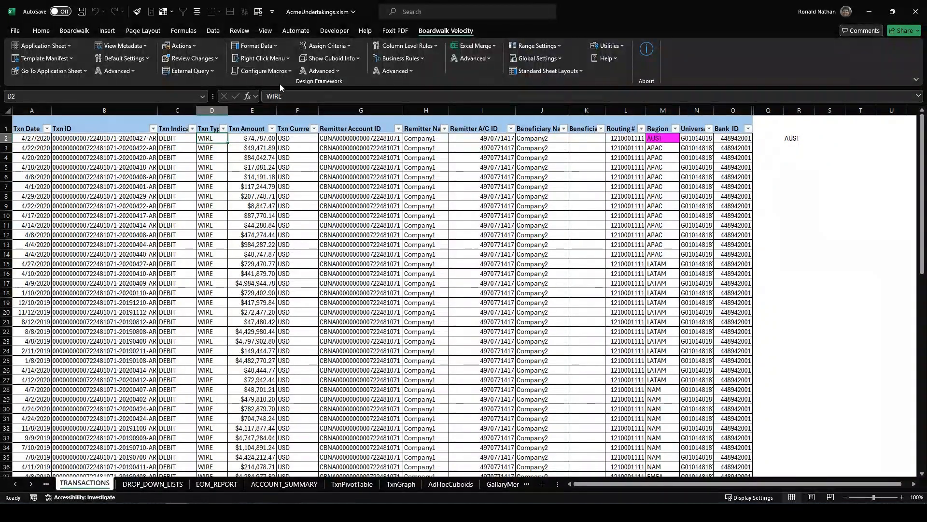
left_click(292, 96)
type("D")
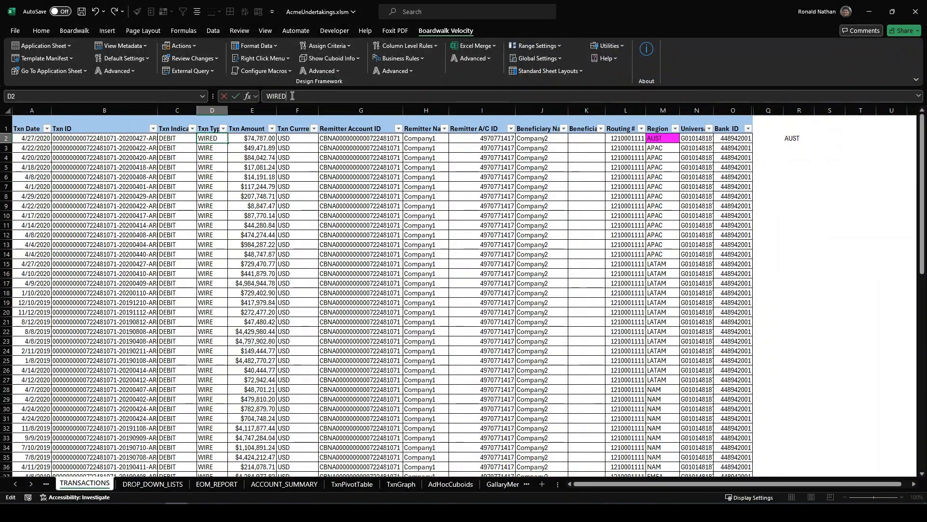
left_click(236, 95)
Run the Check for Equality validation rule and close the list of invalid data cells.
left_click(402, 58)
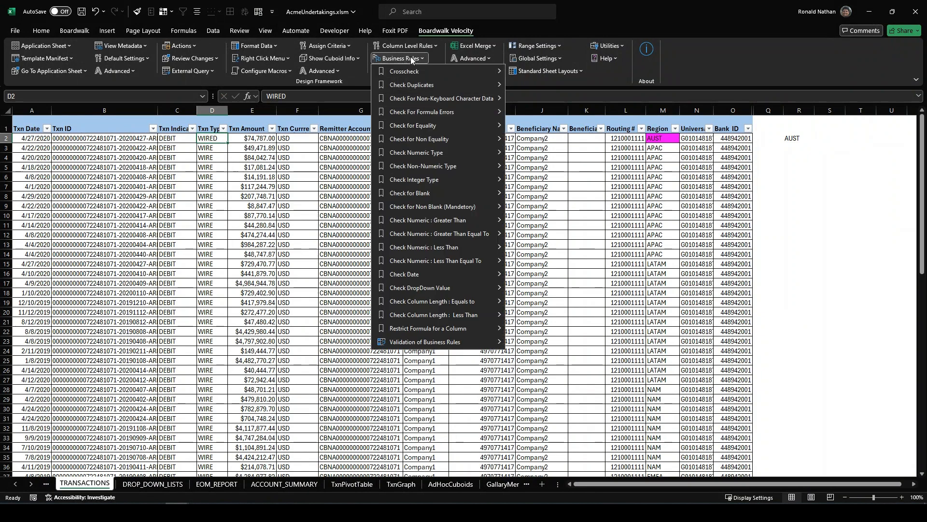
mouse_move(418, 127)
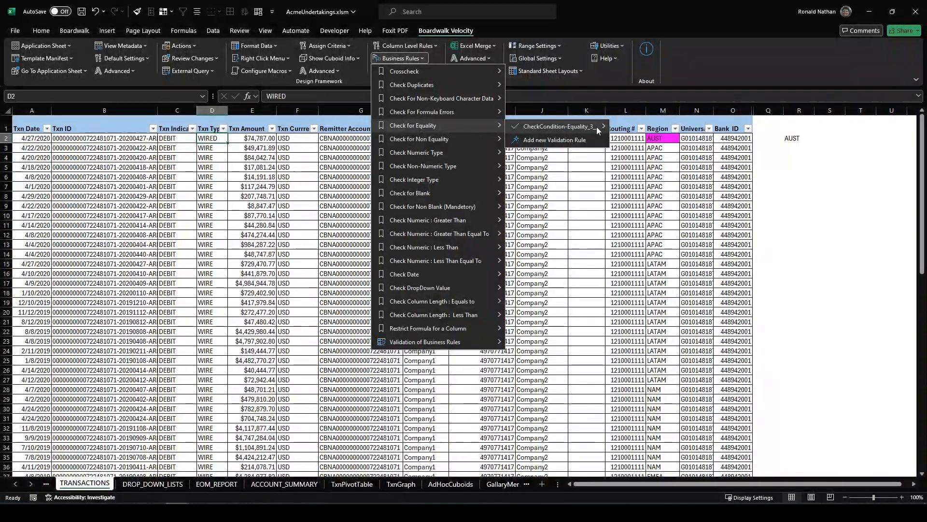
mouse_move(596, 126)
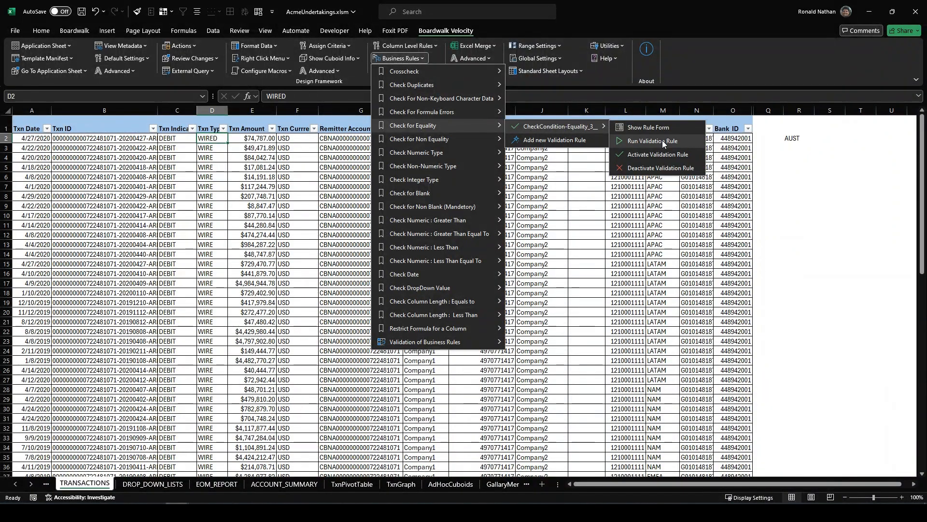
left_click(663, 141)
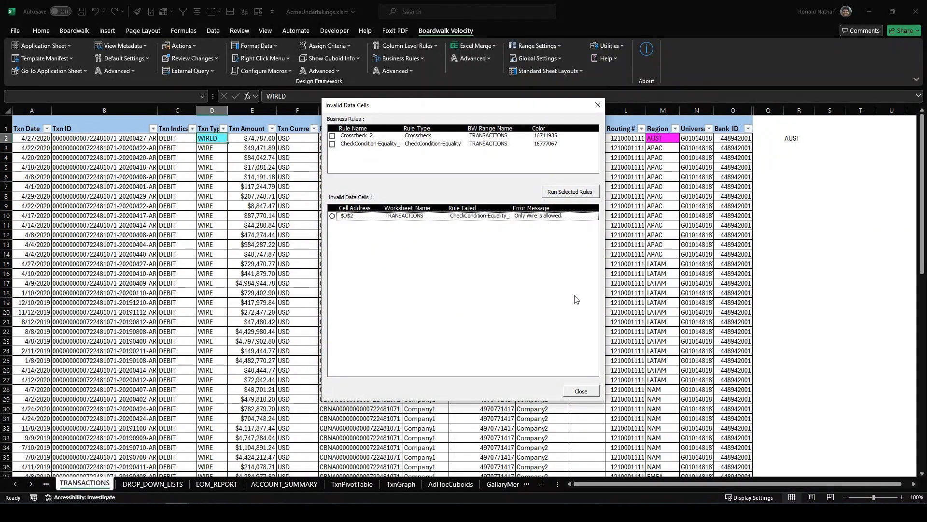
left_click(581, 393)
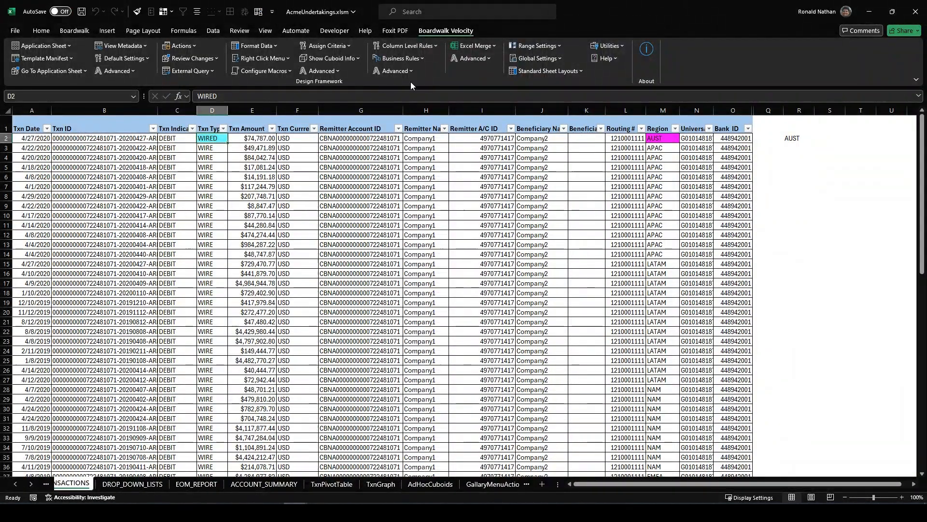
Add a new Check Numeric Type validation rule and show its rule form.
left_click(424, 58)
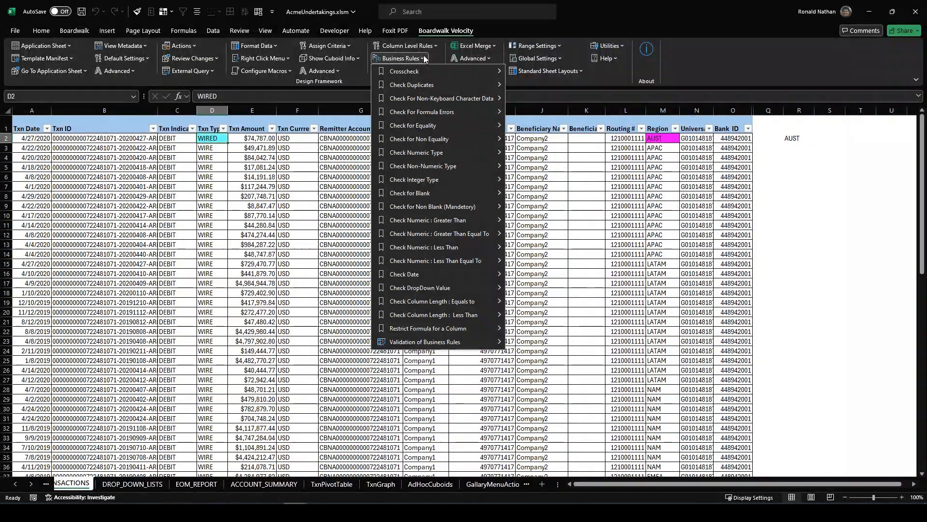
mouse_move(422, 155)
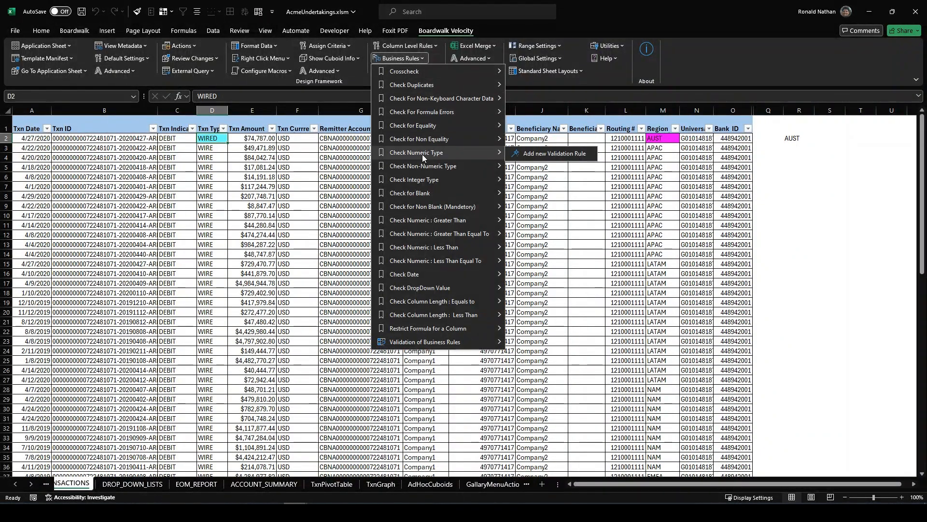
left_click(542, 155)
left_click(532, 317)
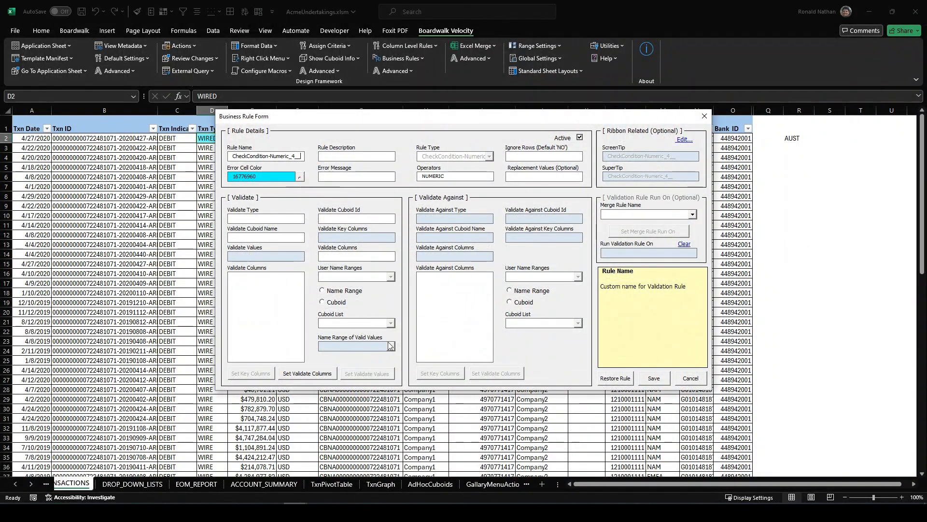
Set the numeric rule to validate the Txn Amount column of the TRANSACTIONS cuboid.
left_click(323, 302)
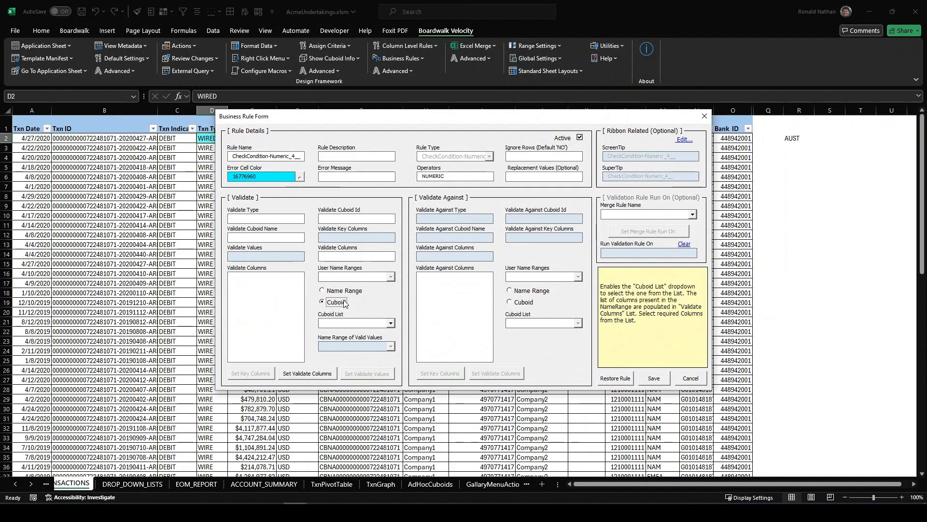
left_click(391, 323)
left_click(365, 356)
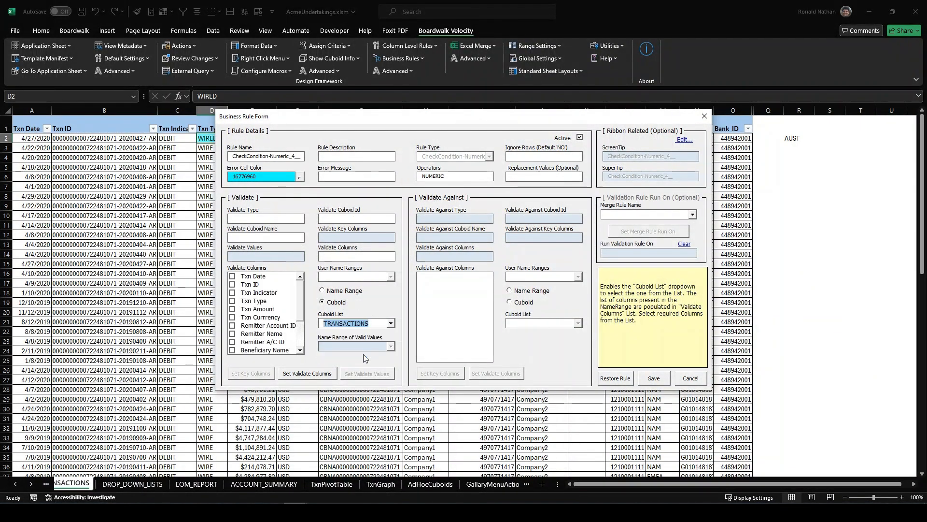
left_click(256, 310)
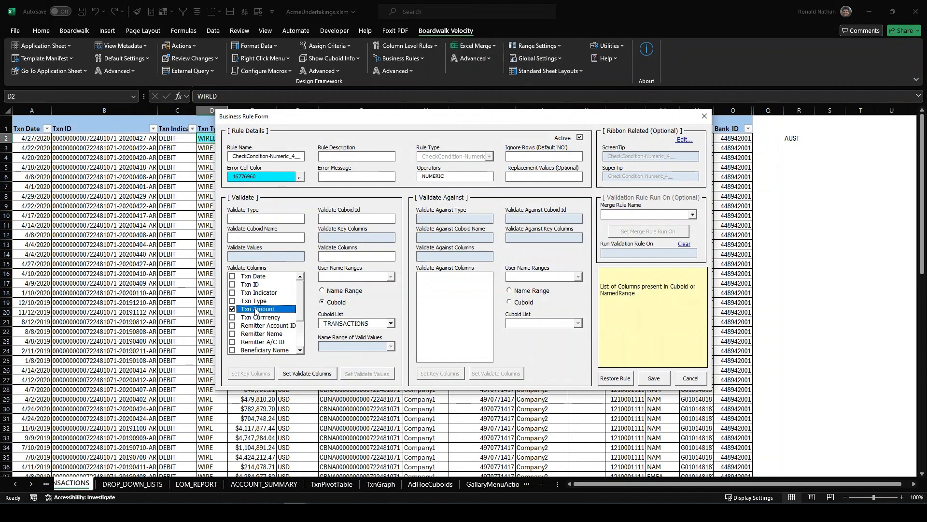
left_click(309, 376)
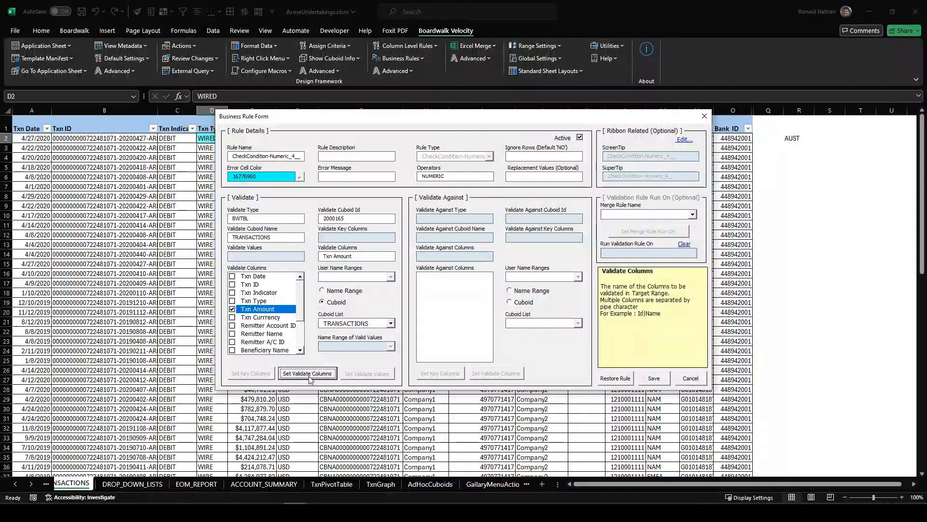
Enter the rule description "Numeric Check" and the error message "Only numbers are allowed.".
left_click(341, 156)
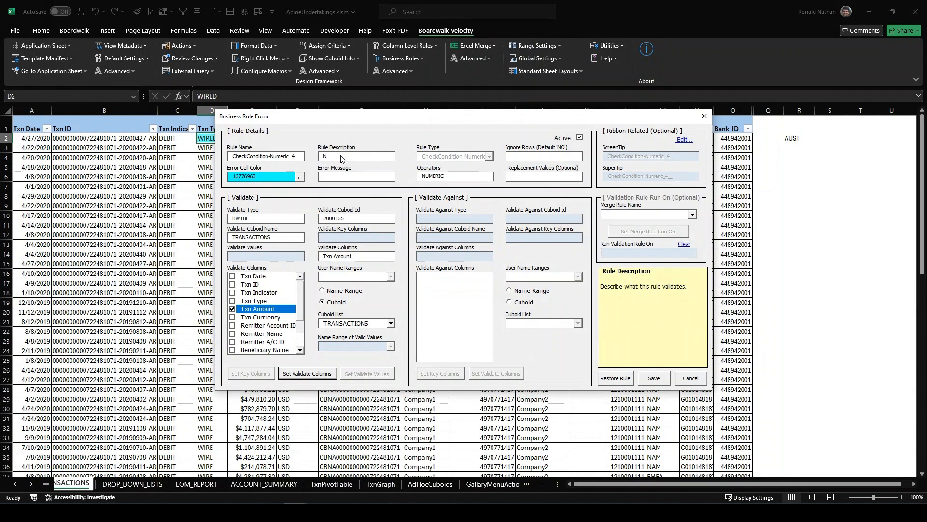
type("Numeric Check")
left_click(339, 177)
type("Only numbers are allowed.")
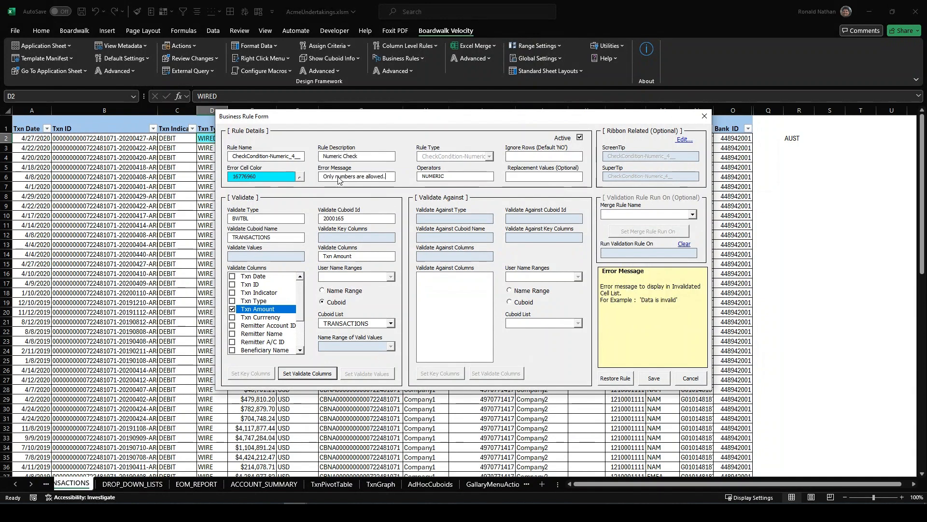
Lower the green component to pick blue 16758784 as the error cell color, and save the numeric rule.
left_click(300, 177)
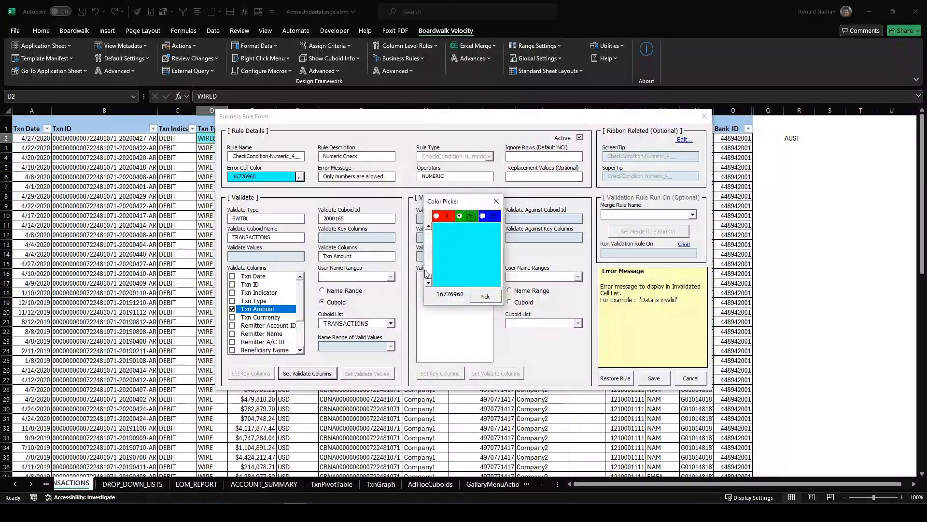
left_click_drag(429, 280, 431, 265)
left_click(485, 296)
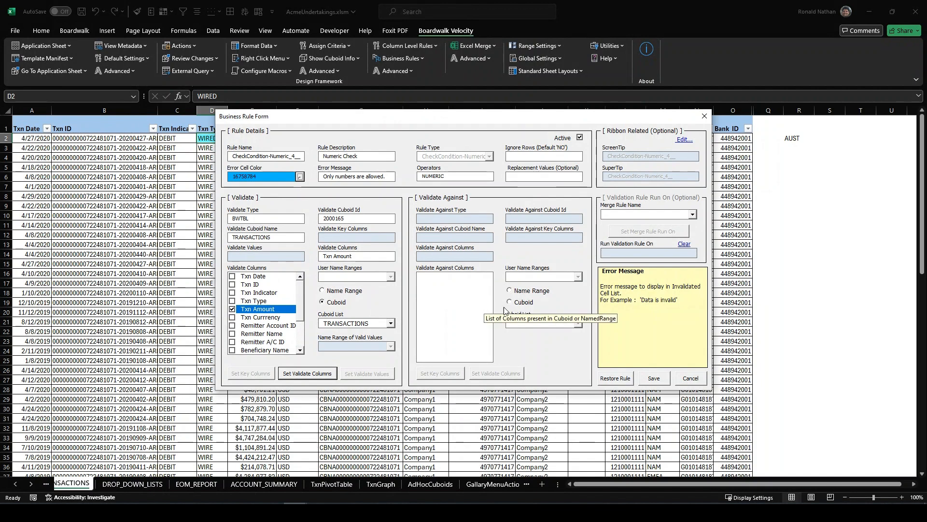
left_click(653, 379)
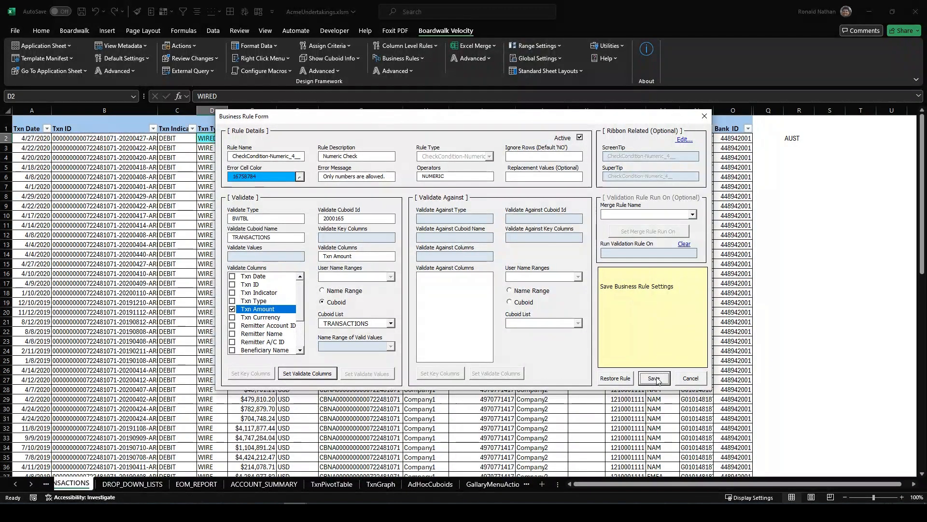
left_click(696, 382)
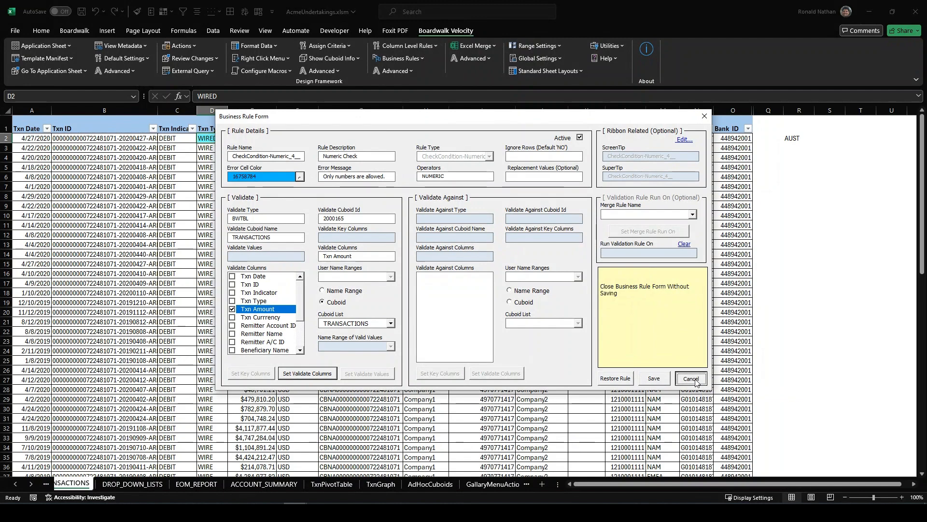
left_click(695, 381)
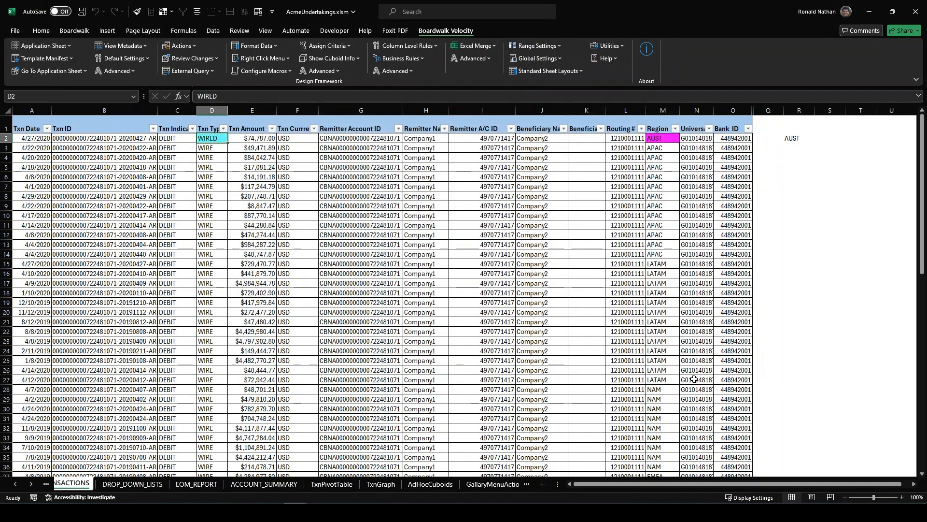
Enter the non-numeric test value 74787.OO, with letter Os as decimals, as the Txn Amount in cell E2.
left_click(251, 141)
type("74787.OO")
left_click(167, 96)
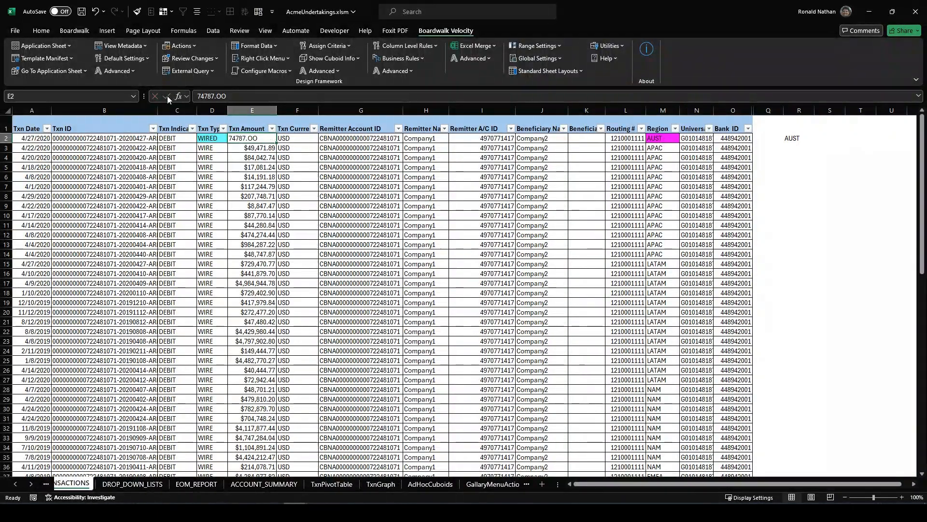
Run the Check Numeric Type validation rule and close the list of invalid data cells.
left_click(390, 56)
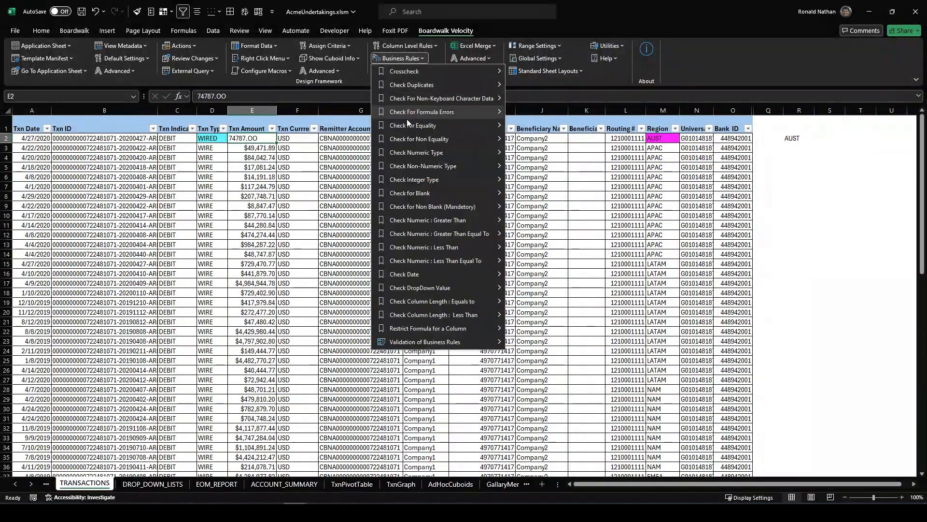
mouse_move(410, 152)
mouse_move(560, 154)
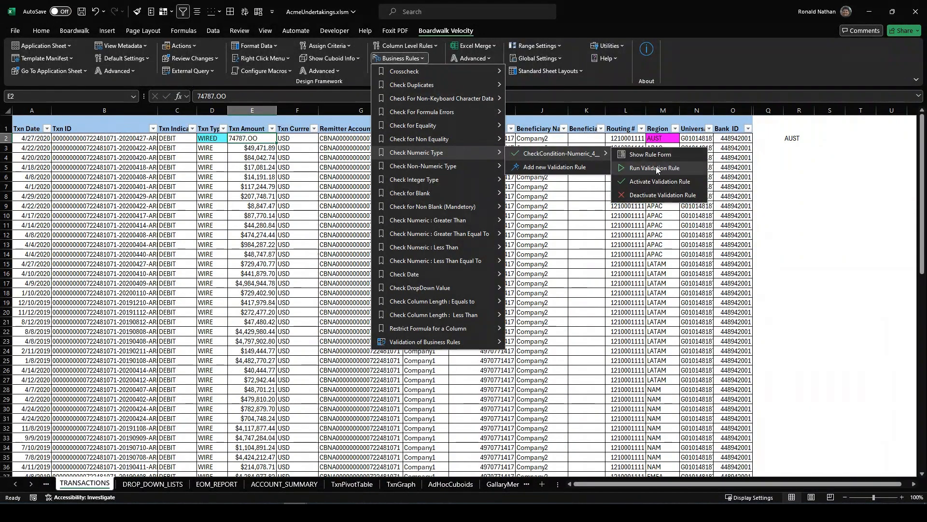
left_click(656, 169)
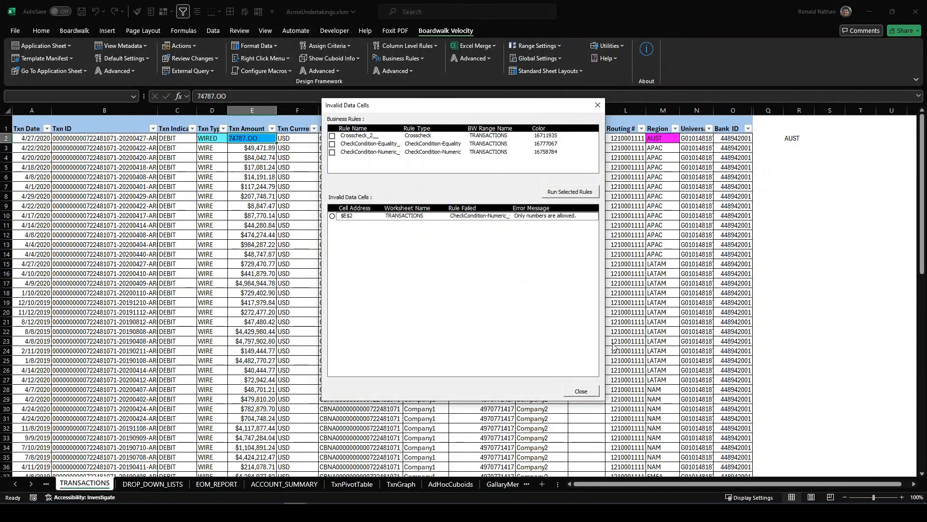
left_click(596, 396)
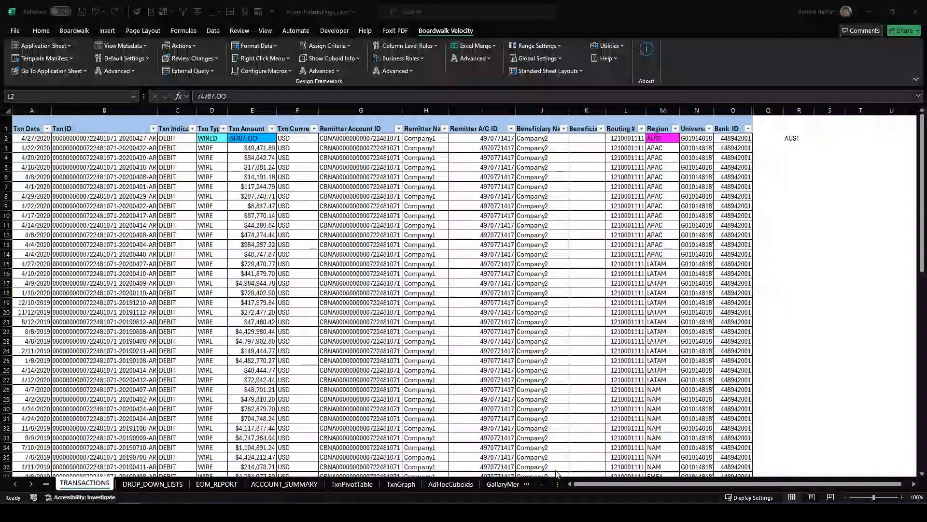
Add a new Check for Non Blank (Mandatory) validation rule and show its rule form.
left_click(410, 60)
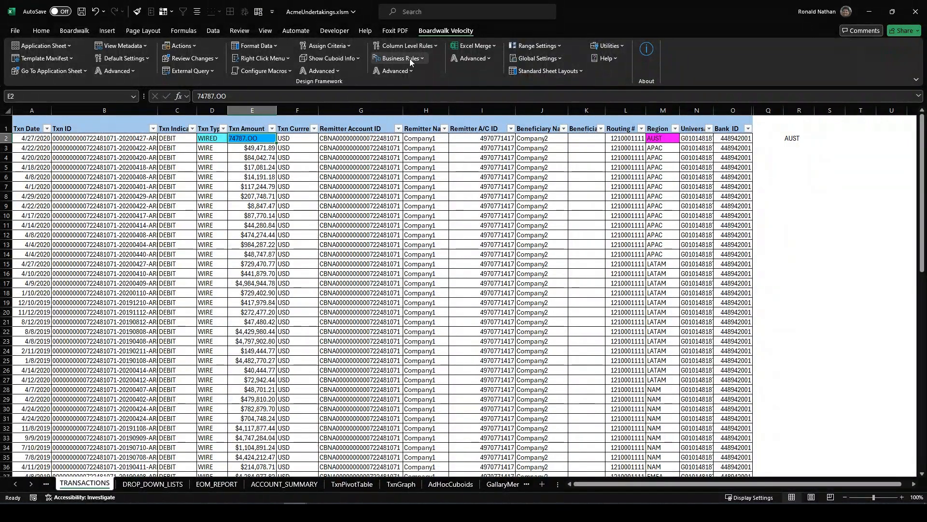
left_click(410, 59)
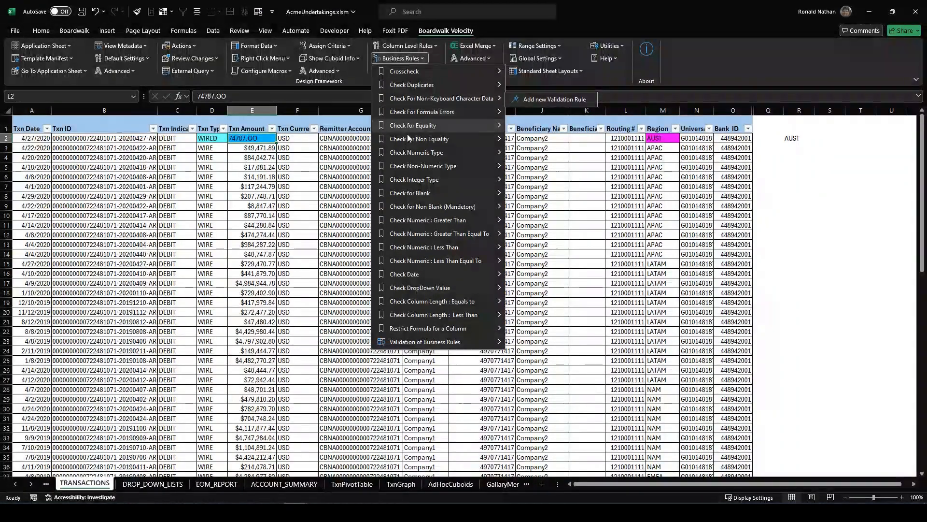
mouse_move(425, 207)
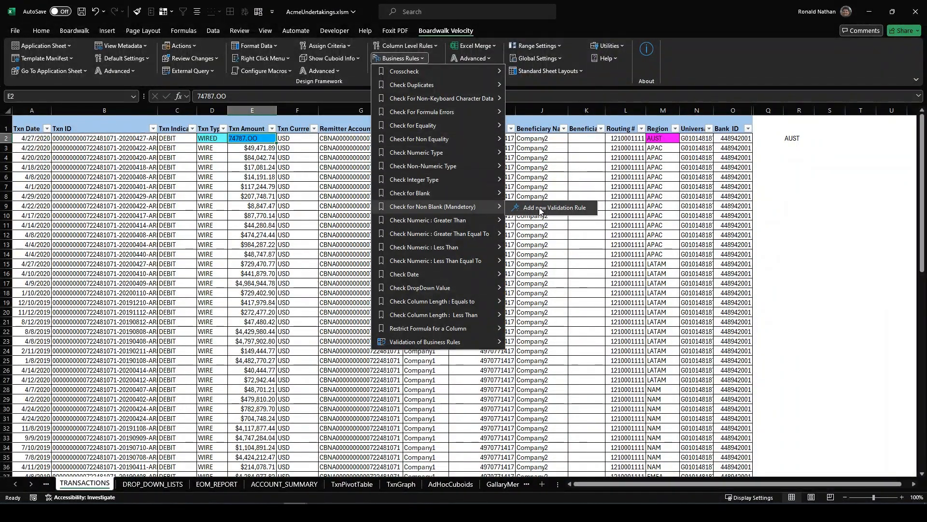
left_click(539, 208)
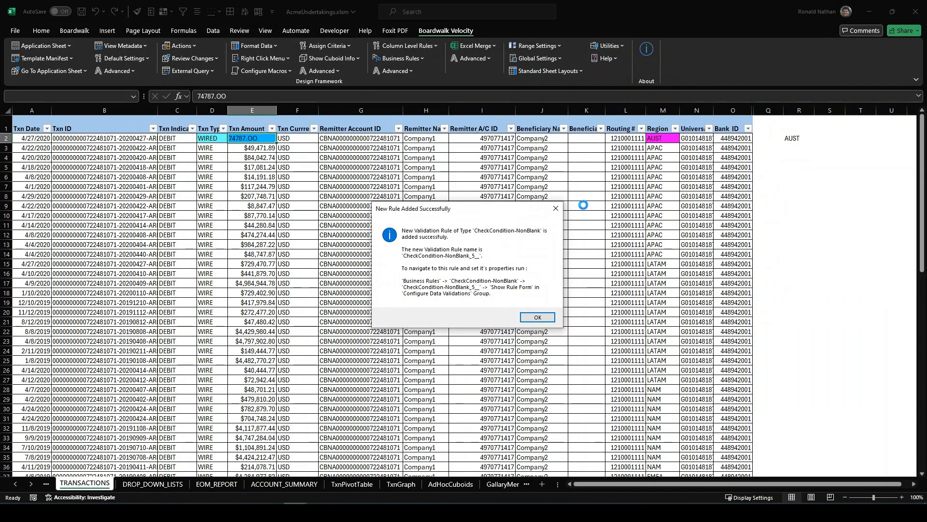
left_click(538, 317)
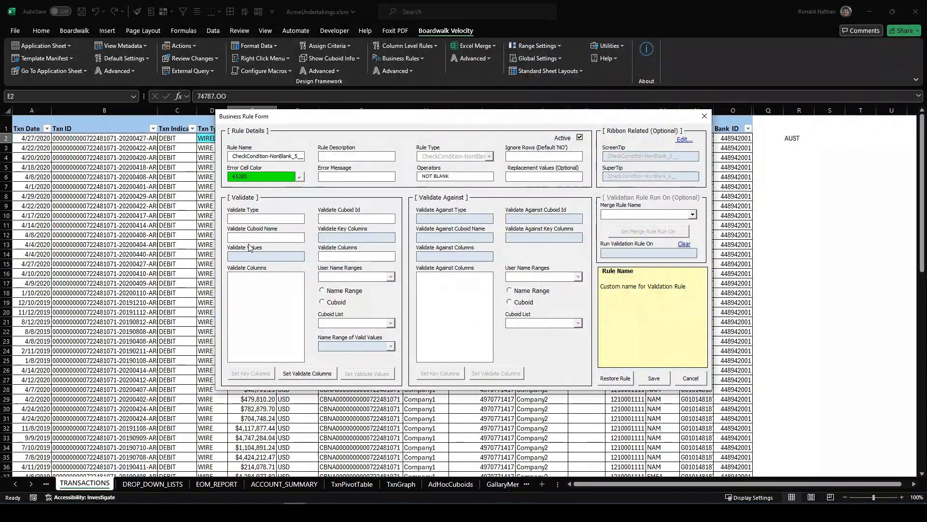
Select the TRANSACTIONS cuboid and set Txn Date, Txn ID, Txn Indicator, Txn Type and Txn Currency as the validate columns.
left_click(346, 303)
left_click(391, 323)
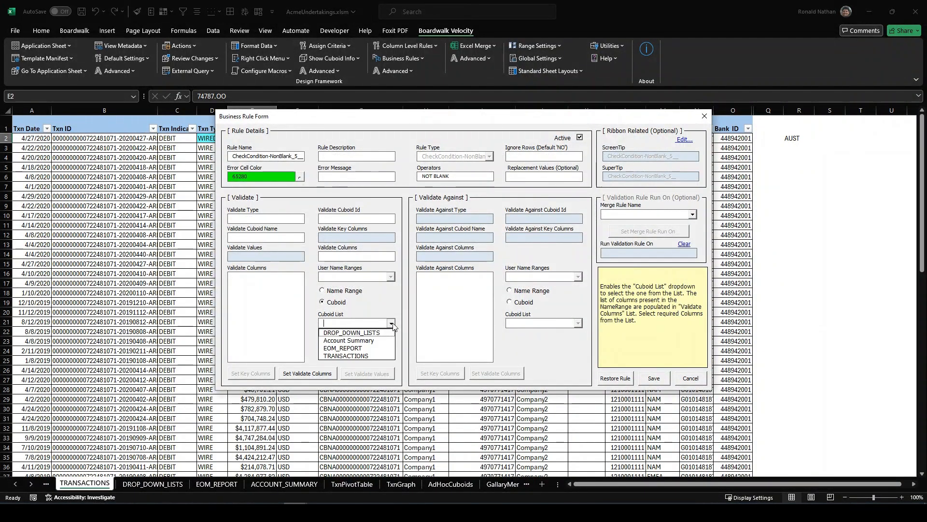
left_click(352, 356)
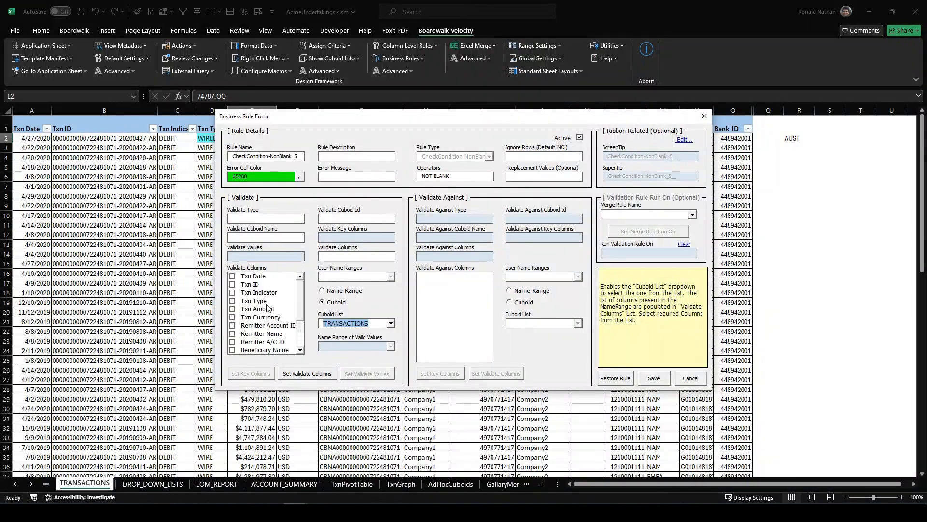
left_click(233, 276)
left_click(232, 285)
left_click(231, 294)
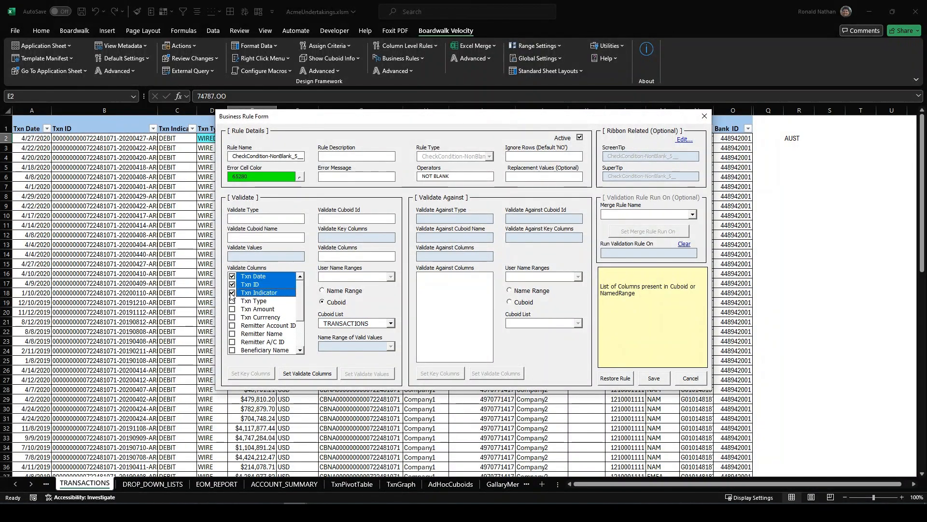
left_click(232, 302)
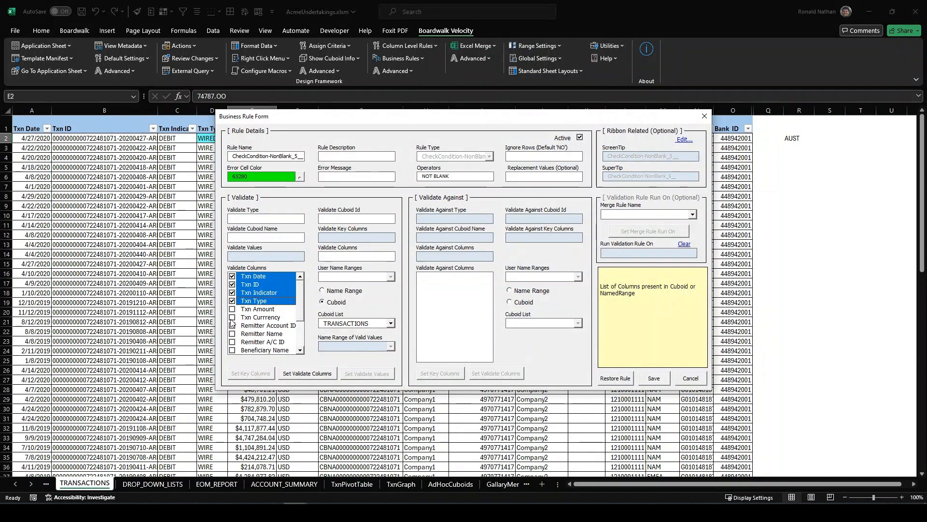
left_click(232, 318)
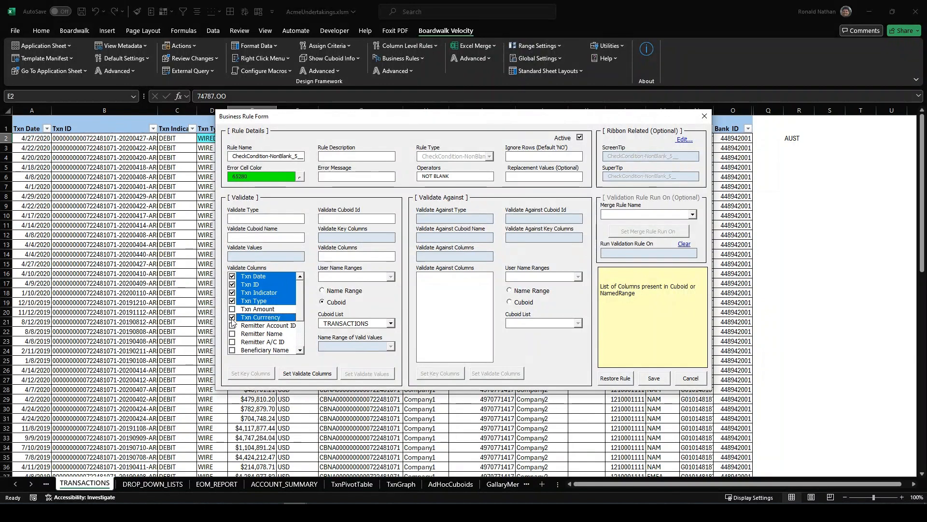
left_click(324, 374)
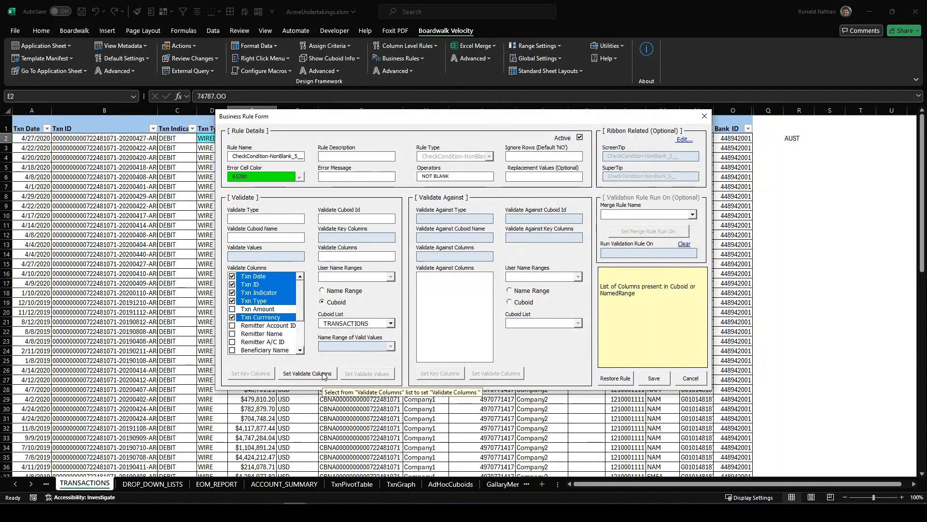
left_click(324, 376)
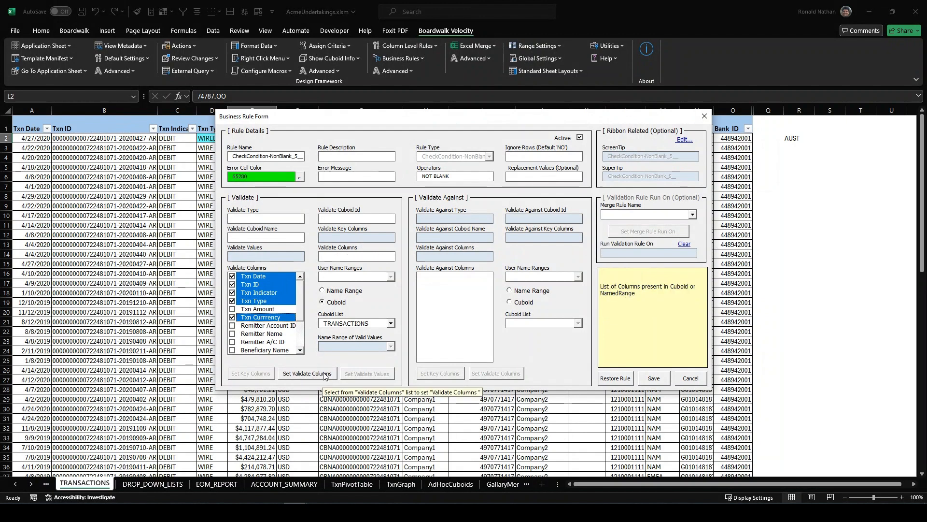
left_click(323, 375)
left_click(324, 376)
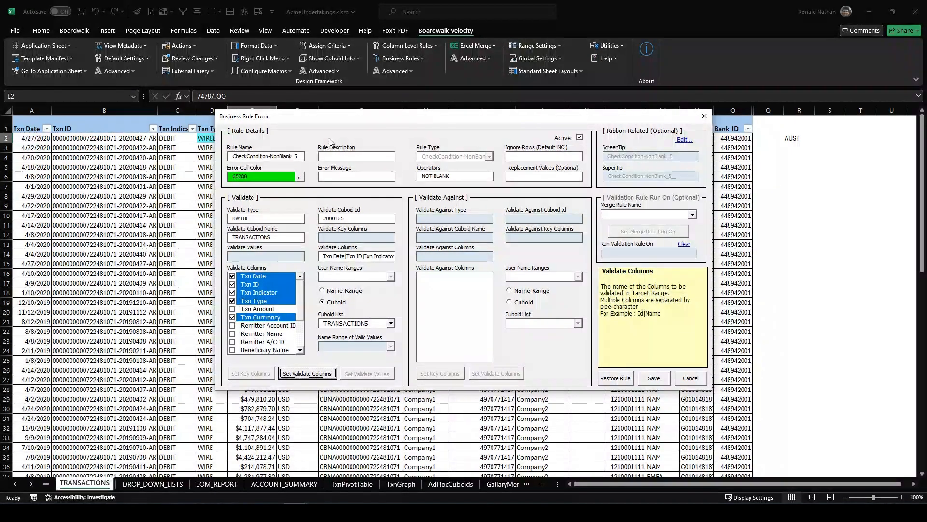
Give the rule the description "Required Fields" and error message "Values cannpt be blanks", save it and close the form.
left_click(351, 156)
type("Required Fields")
left_click(364, 177)
type("Values cannpt be blanks")
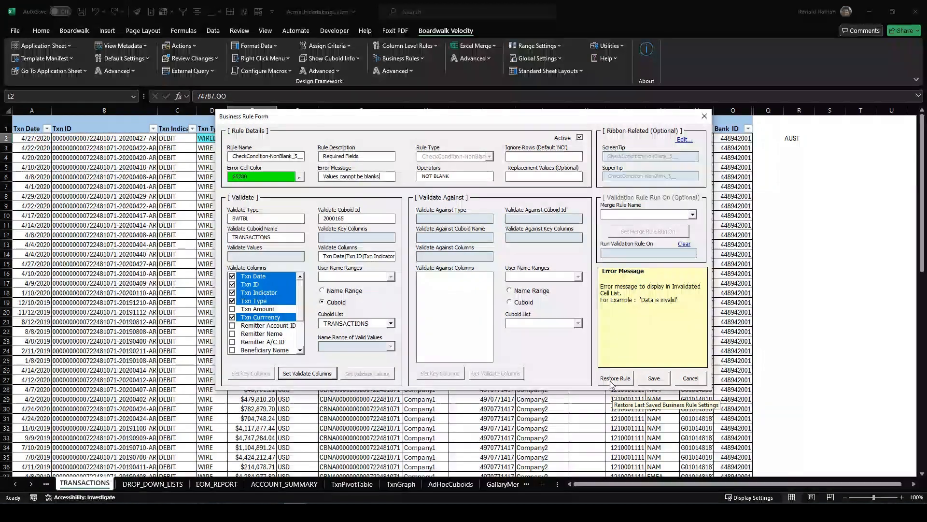
left_click(654, 379)
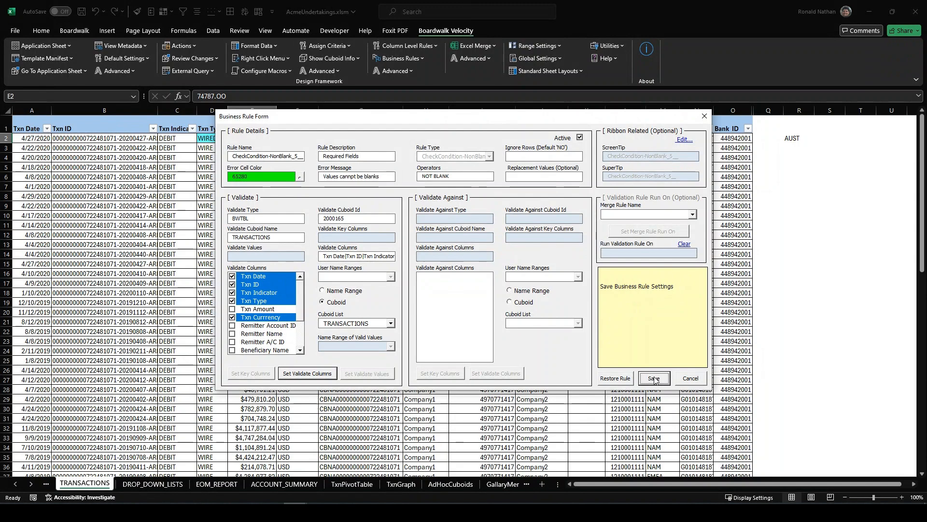
left_click(698, 378)
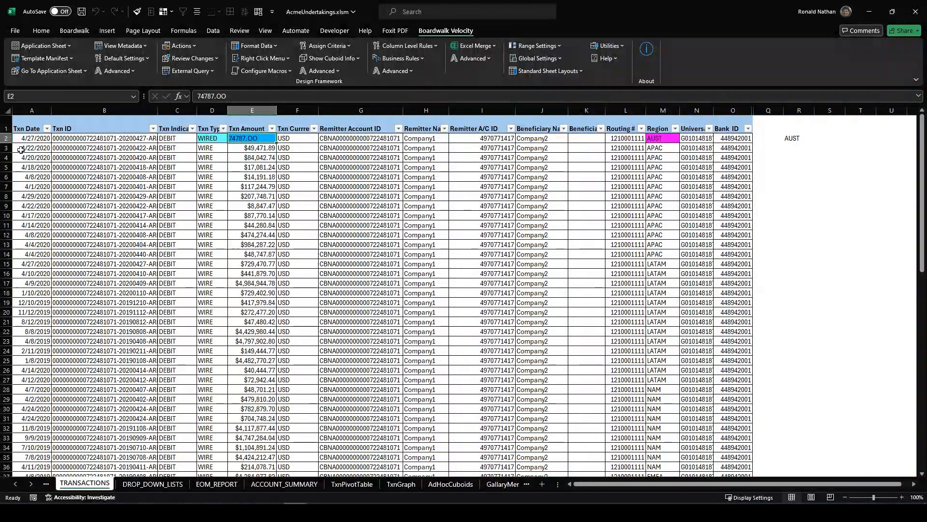
Insert a new row above row 3 of TRANSACTIONS with the Boardwalk Insert Row command.
left_click(5, 147)
right_click(5, 148)
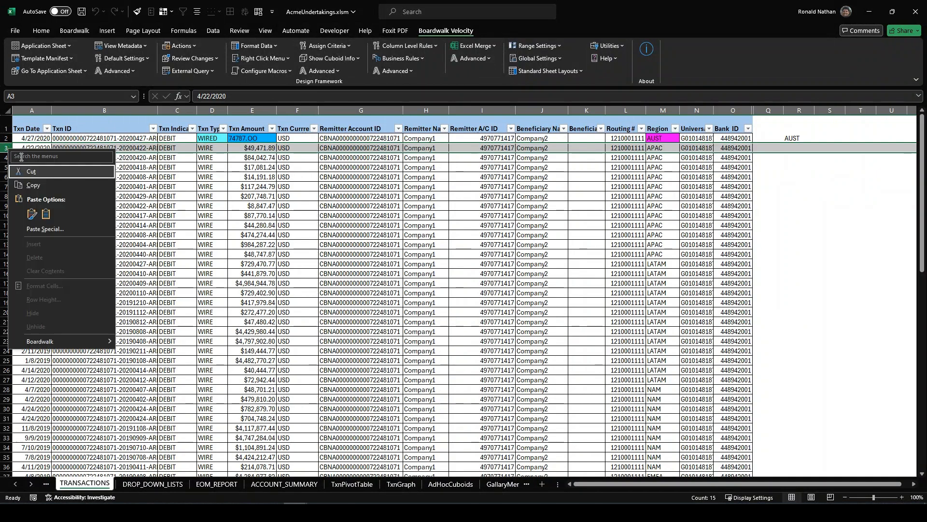
mouse_move(72, 340)
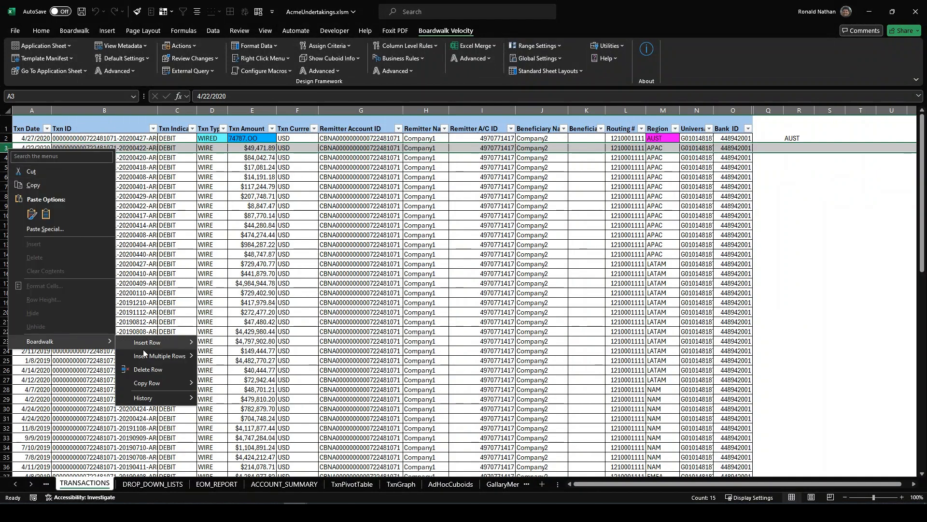
left_click(201, 343)
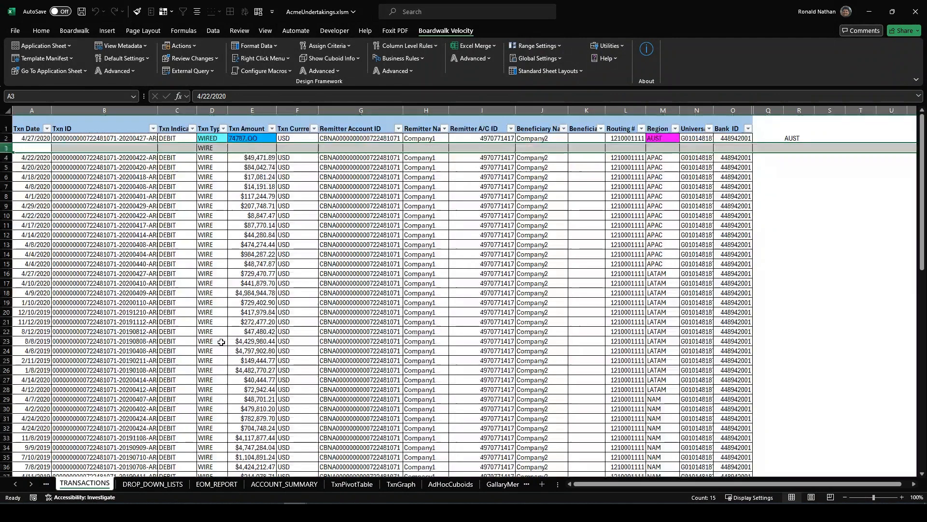
Run the Check for Non Blank (Mandatory) validation rule and close the list of invalid data cells.
left_click(309, 148)
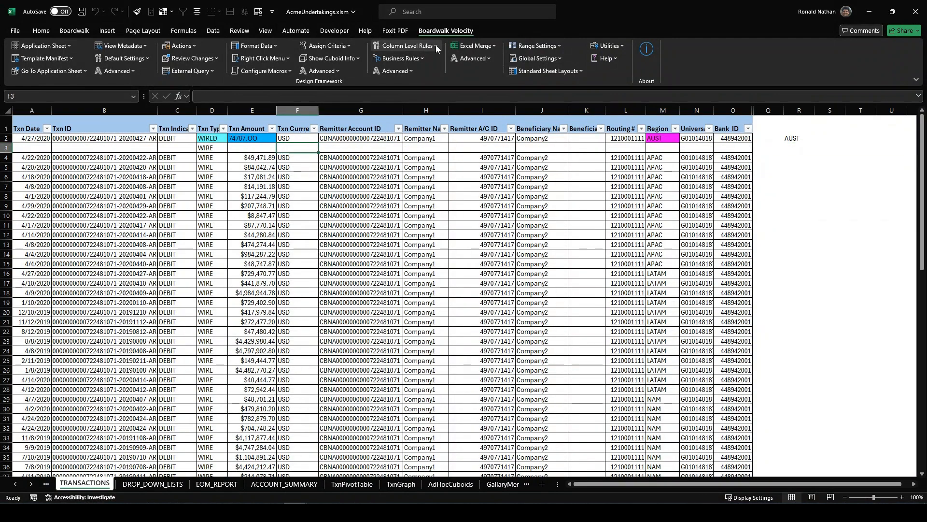
left_click(423, 57)
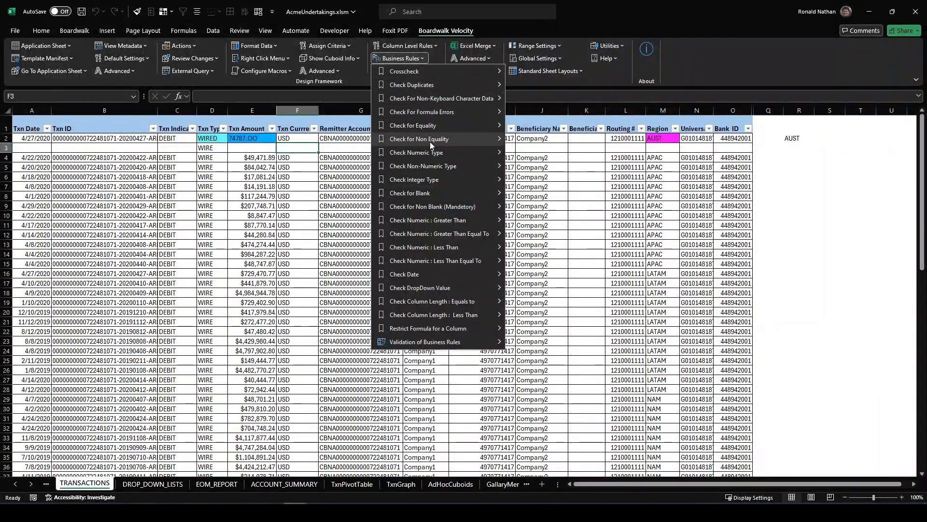
mouse_move(423, 207)
mouse_move(561, 208)
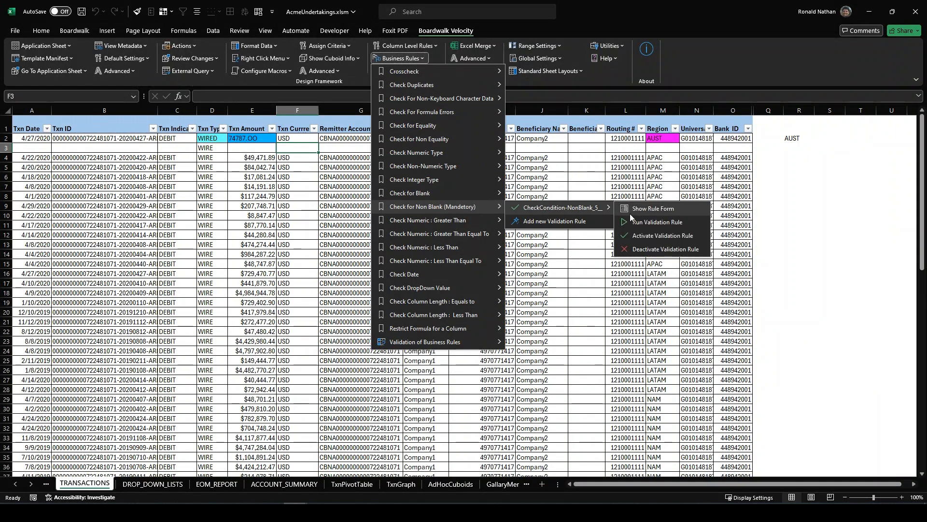
left_click(648, 222)
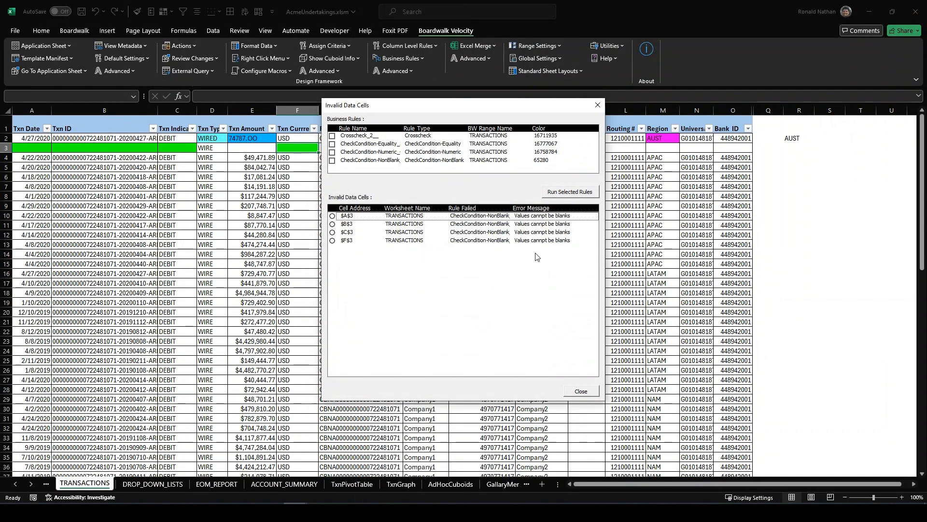
left_click(586, 395)
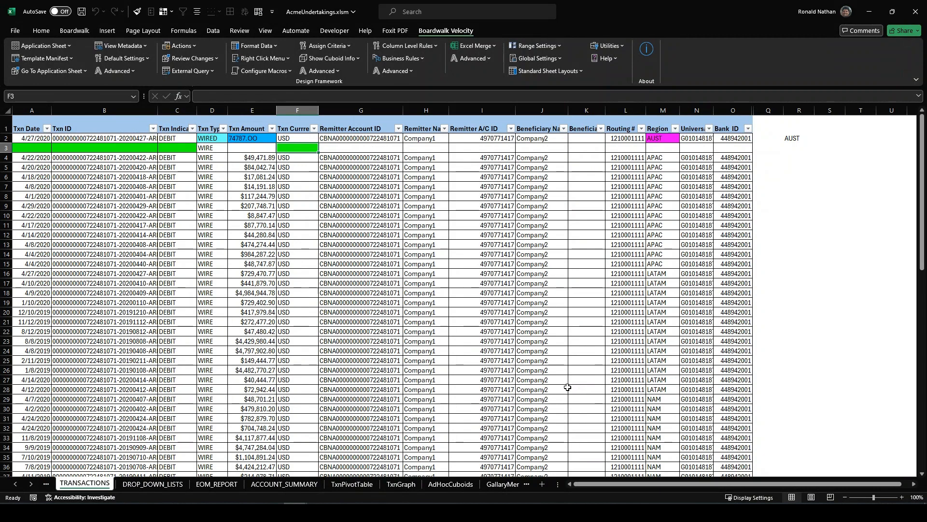
Review the rule form of the Check for Non Blank (Mandatory) rule and close it without saving.
left_click(417, 57)
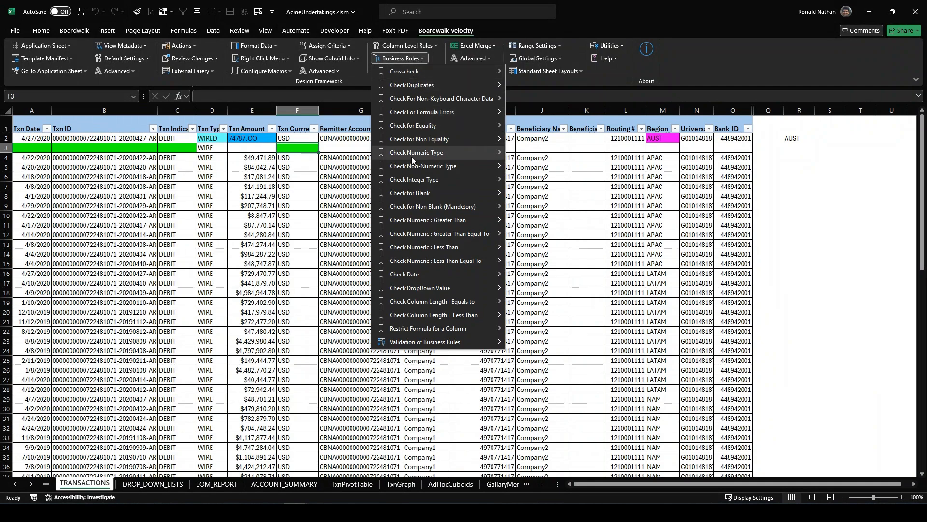
mouse_move(415, 206)
mouse_move(575, 207)
left_click(653, 209)
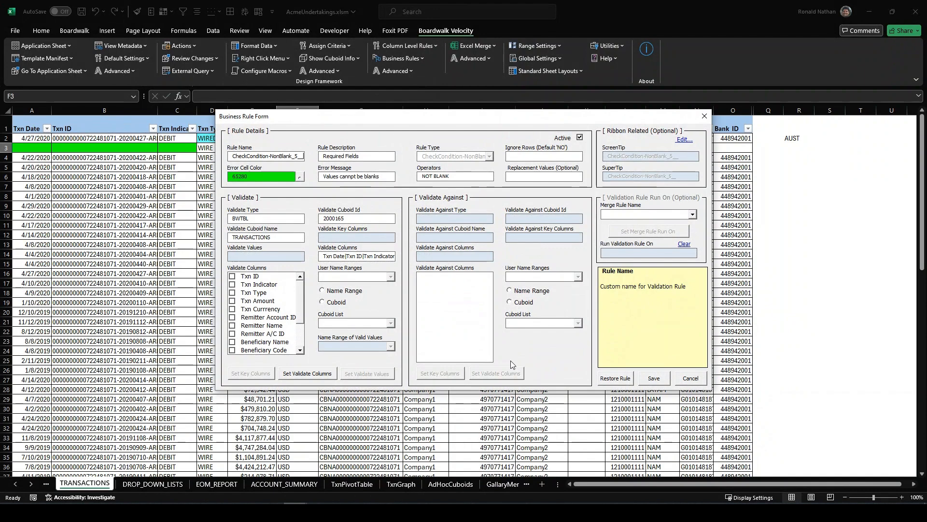
left_click(690, 379)
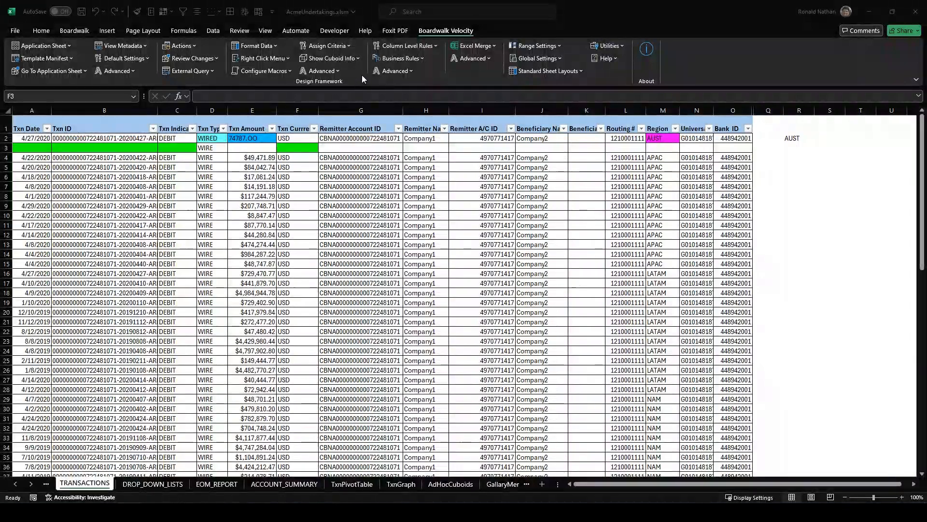
Set the TRANSACTIONS cuboid's business rule validation to ON and dismiss the message.
left_click(405, 58)
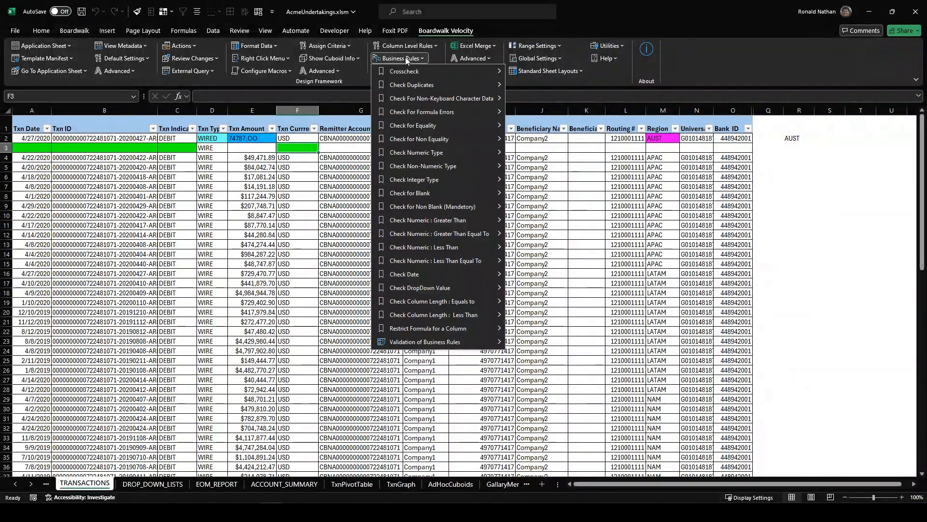
mouse_move(394, 344)
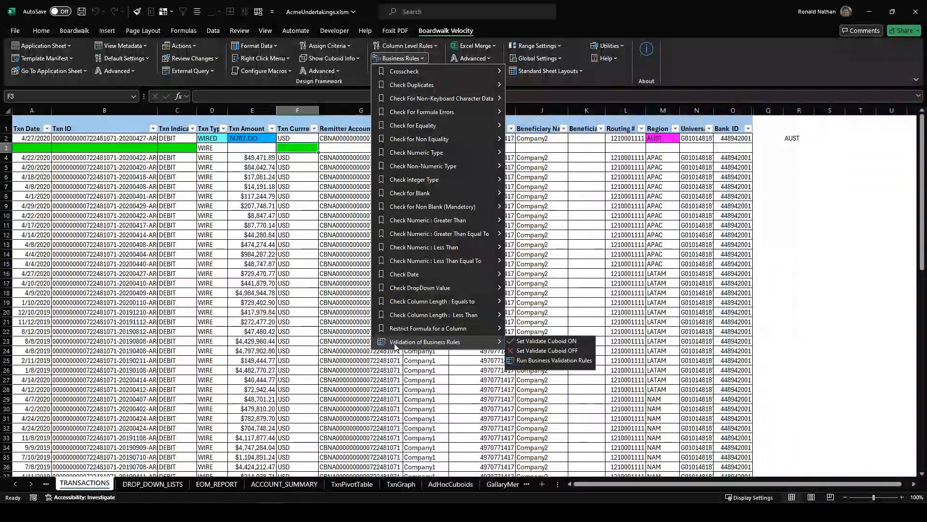
left_click(573, 344)
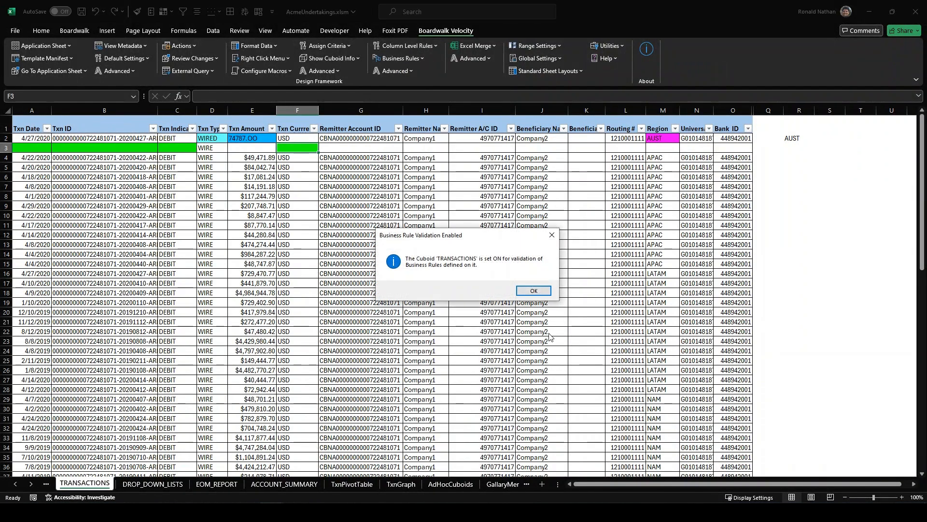
left_click(540, 295)
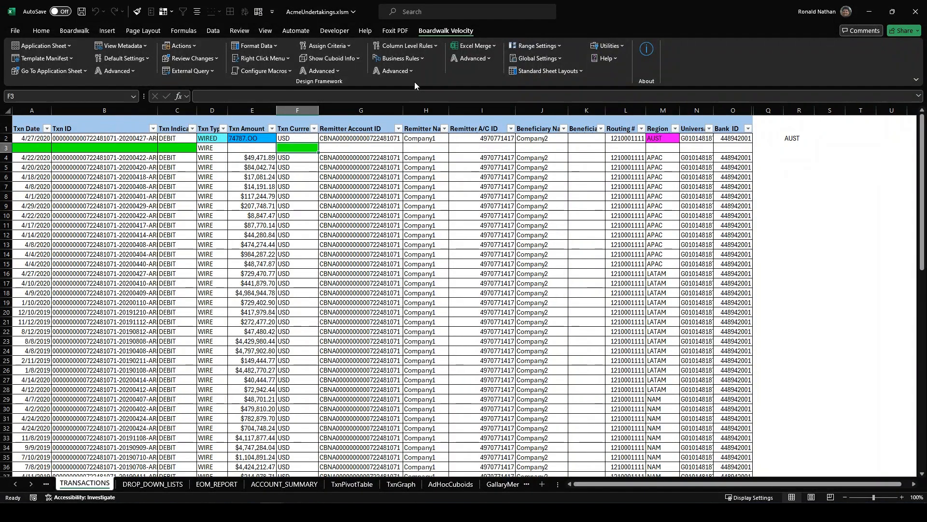
Run all business validation rules on TRANSACTIONS and close the list of invalid data cells.
left_click(414, 58)
mouse_move(412, 343)
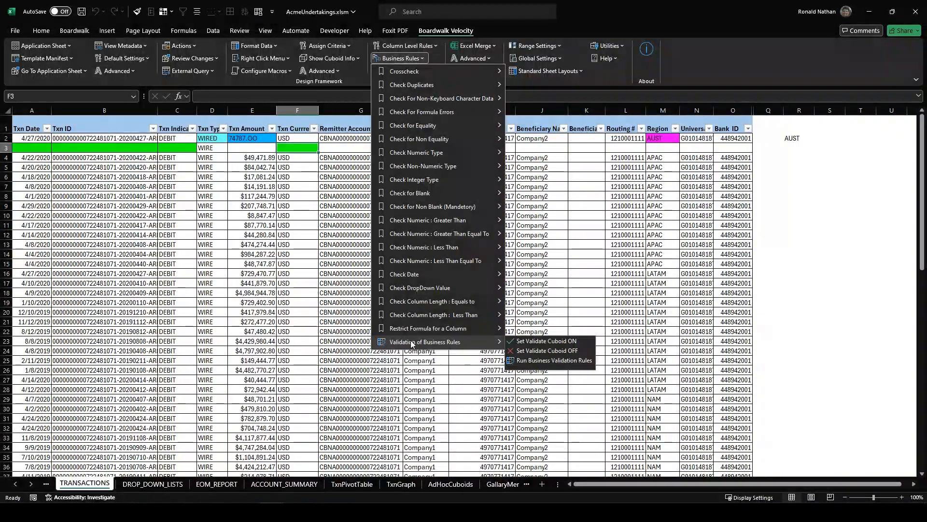
left_click(554, 360)
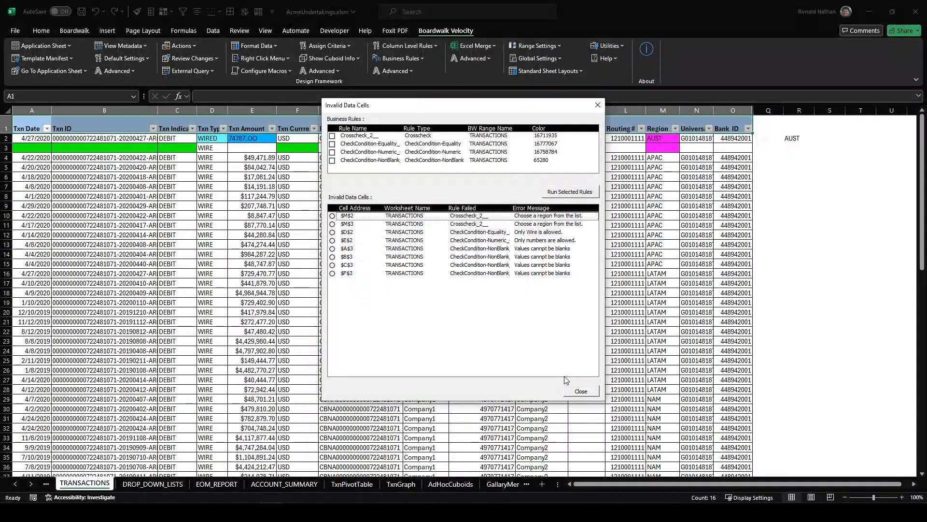
left_click(581, 391)
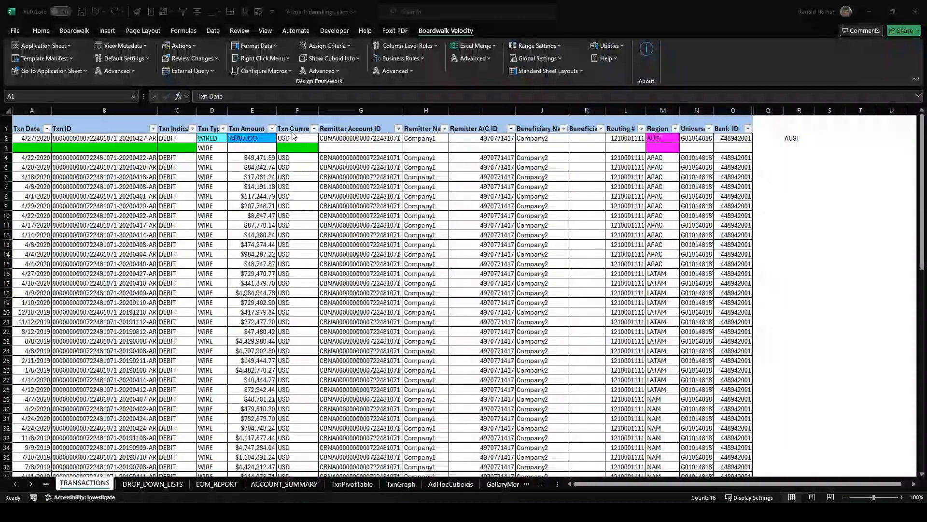
Clear the error colors on TRANSACTIONS with Test Format and try to submit the data, dismissing the dialogs that follow.
left_click(274, 47)
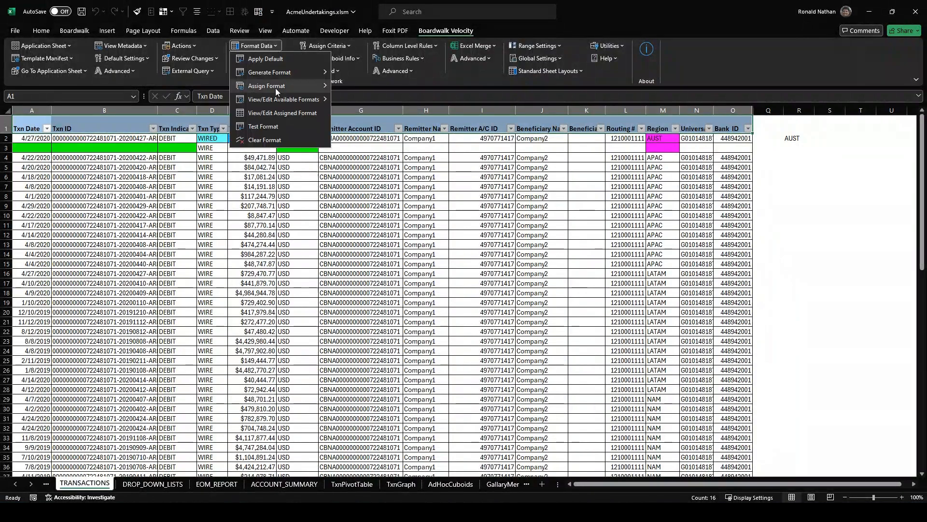
left_click(272, 127)
left_click(180, 46)
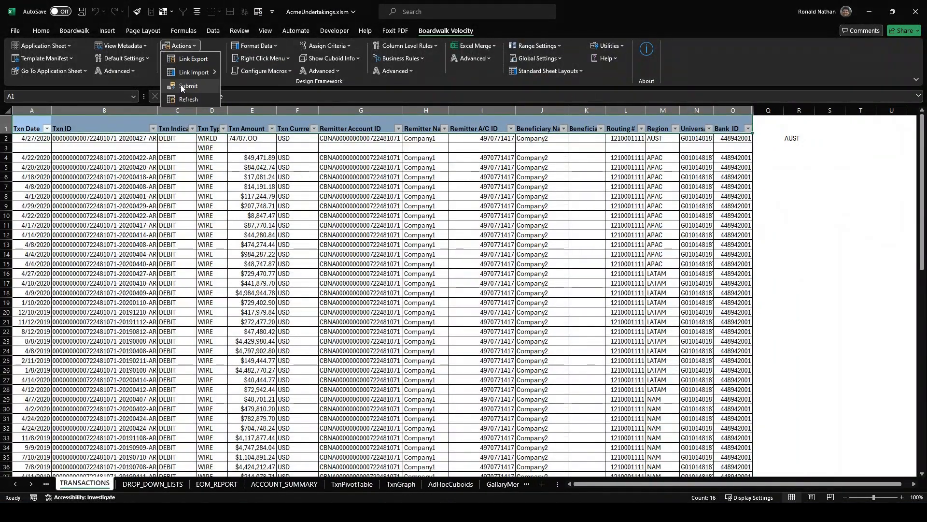
left_click(182, 87)
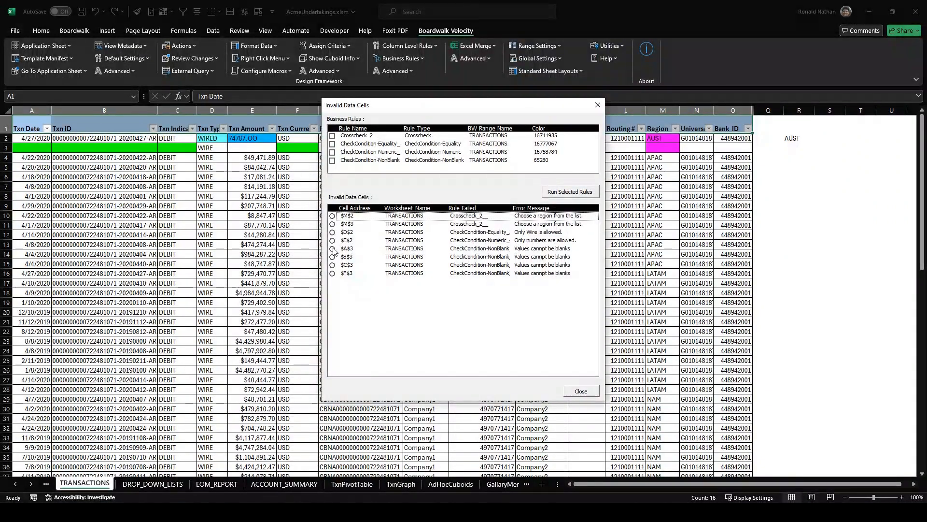
left_click_drag(412, 106, 413, 165)
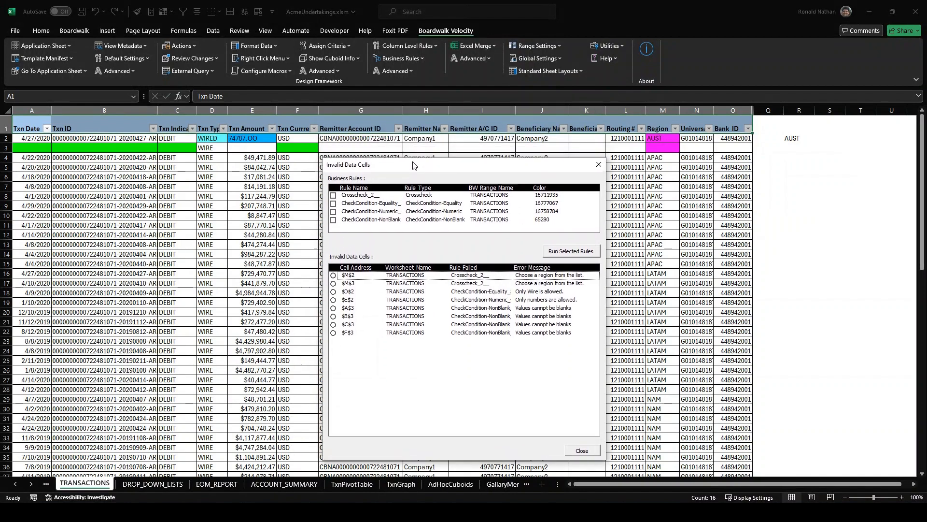
left_click(582, 450)
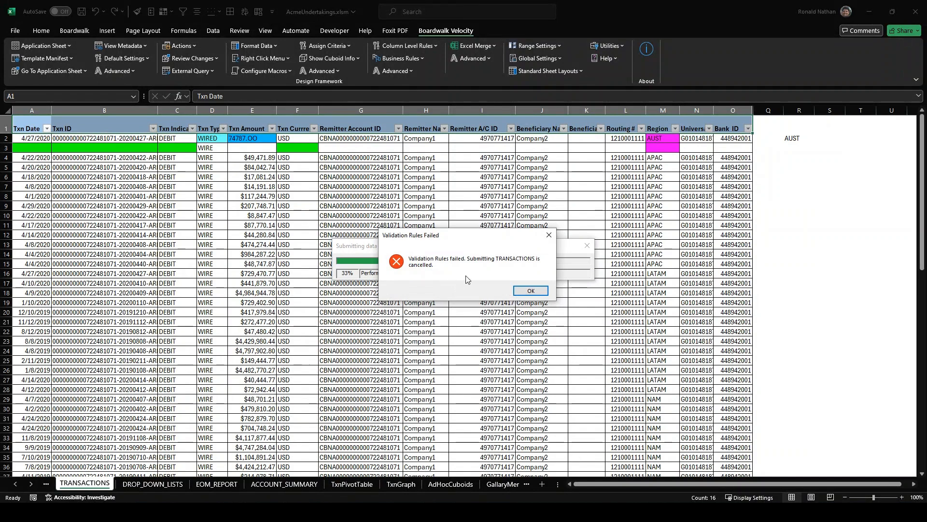
left_click(531, 291)
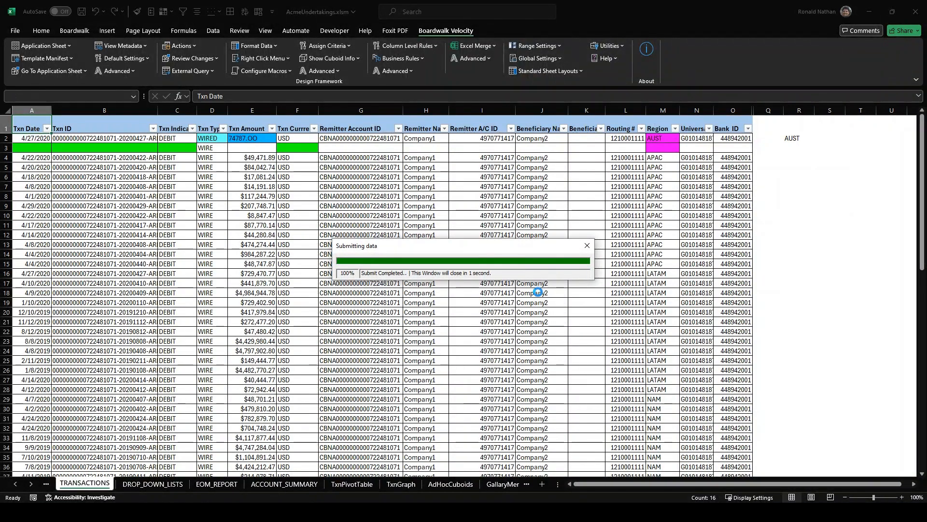